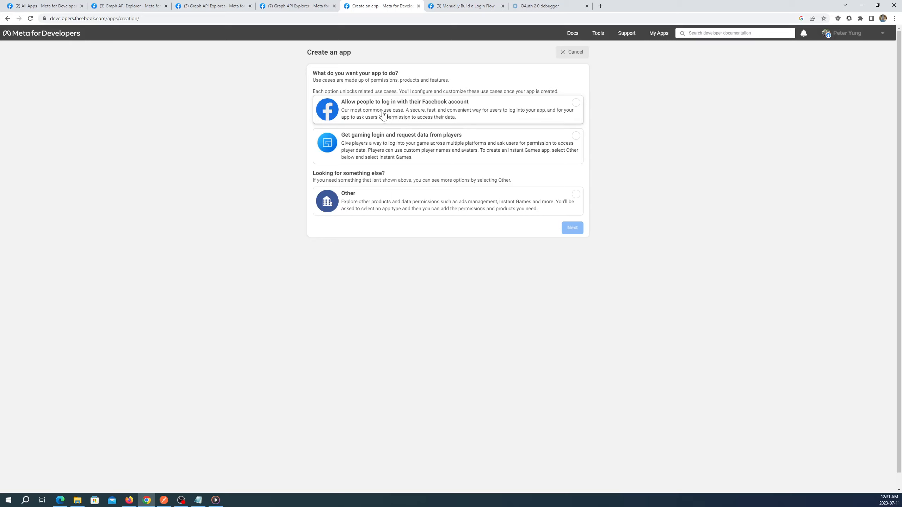
- Choose the 'Allow people to log in with their Facebook account' use case and continue to Details
left_click(383, 115)
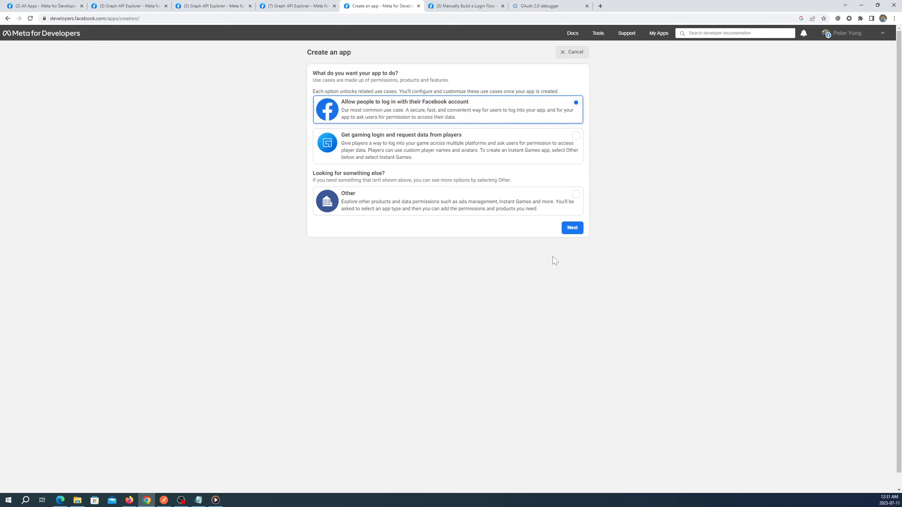
left_click(571, 227)
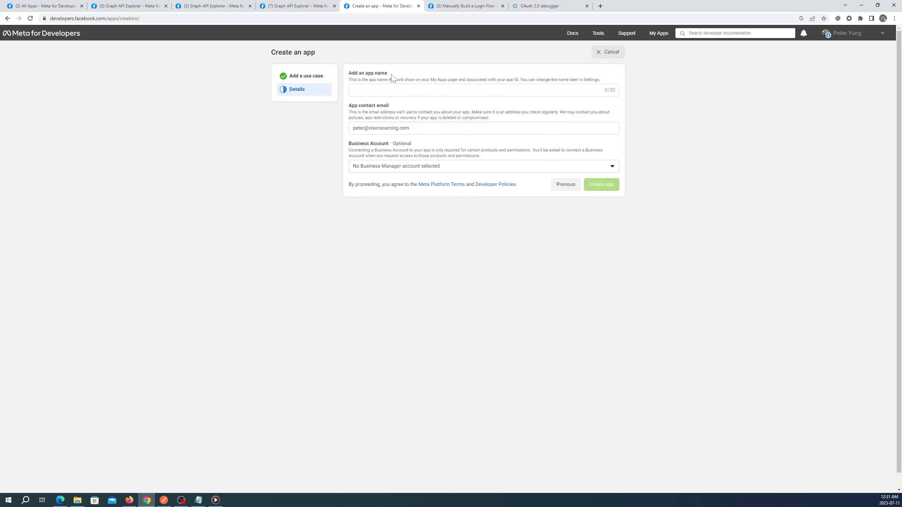
- Enter 'oauth test' as the app name and create the app
left_click(387, 90)
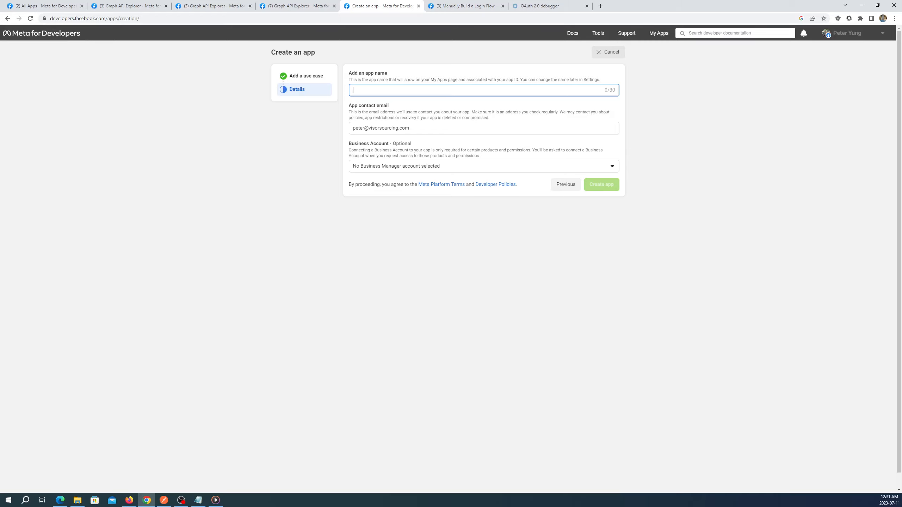
type("oauth test")
left_click(594, 184)
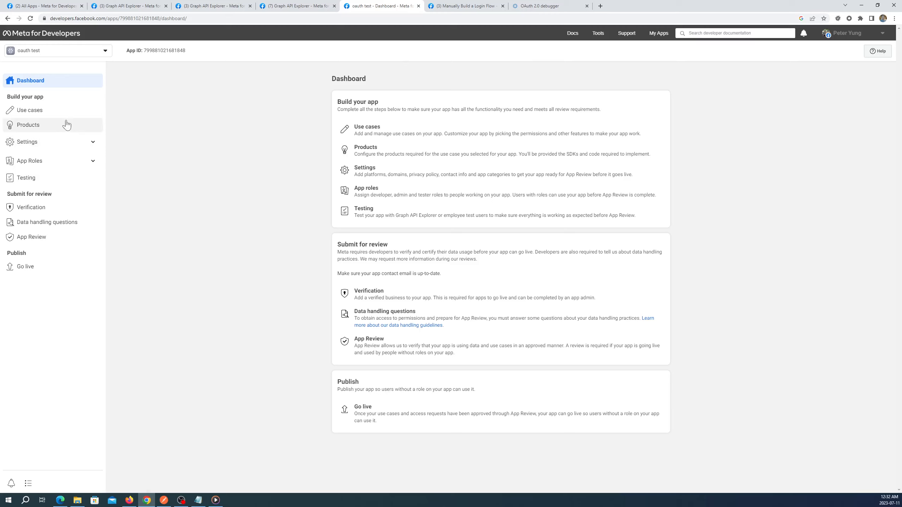
- Add the email permission to the Authentication and account creation use case, then go to Products
left_click(50, 111)
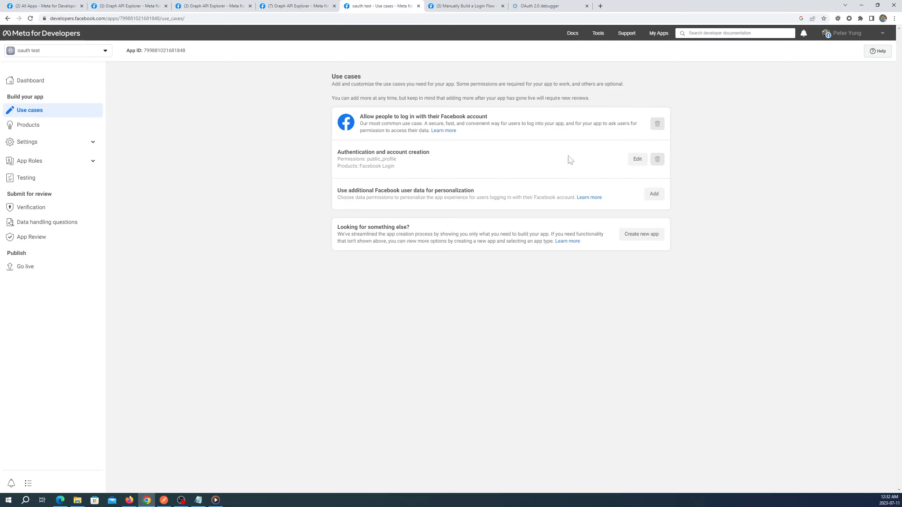
left_click(642, 163)
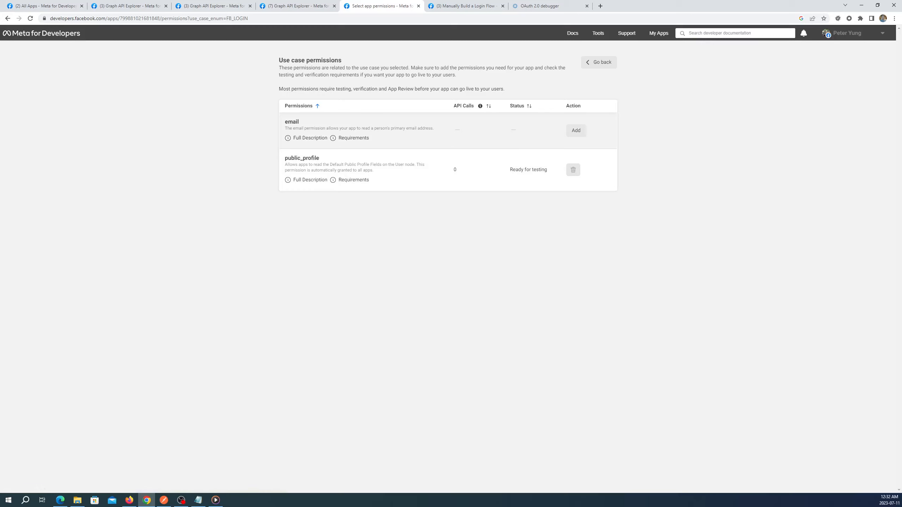
left_click(575, 132)
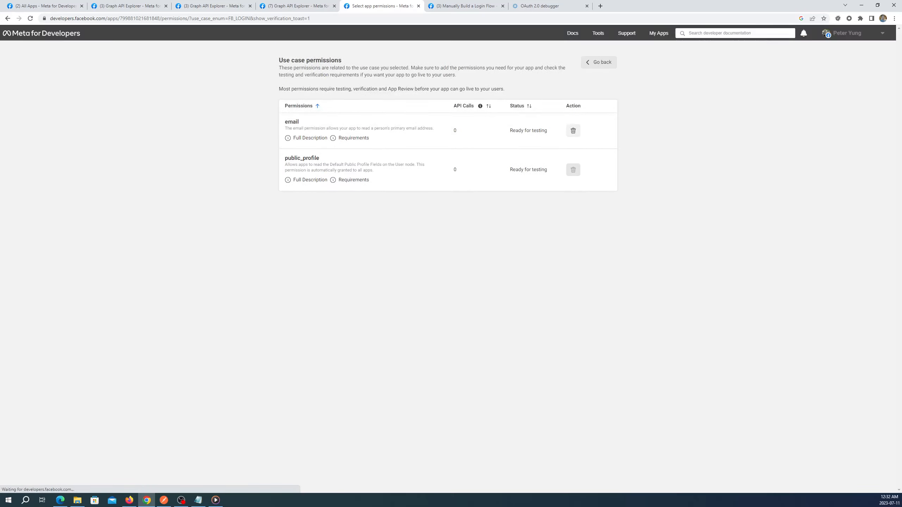
left_click(607, 62)
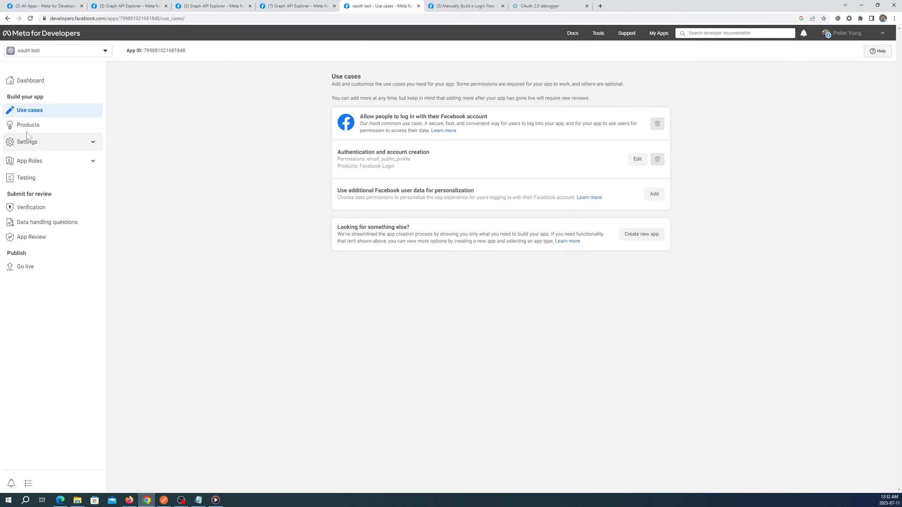
left_click(31, 132)
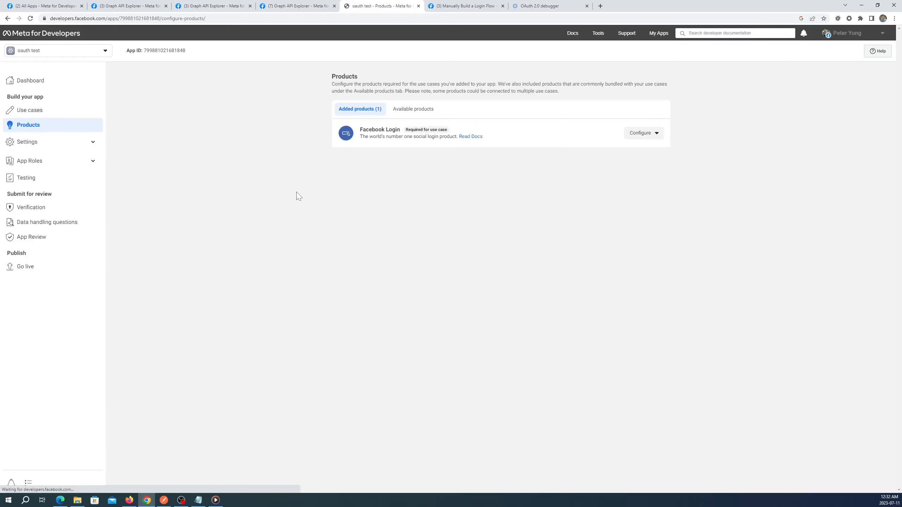
- Start the Facebook Login quickstart for the Web platform
left_click(655, 134)
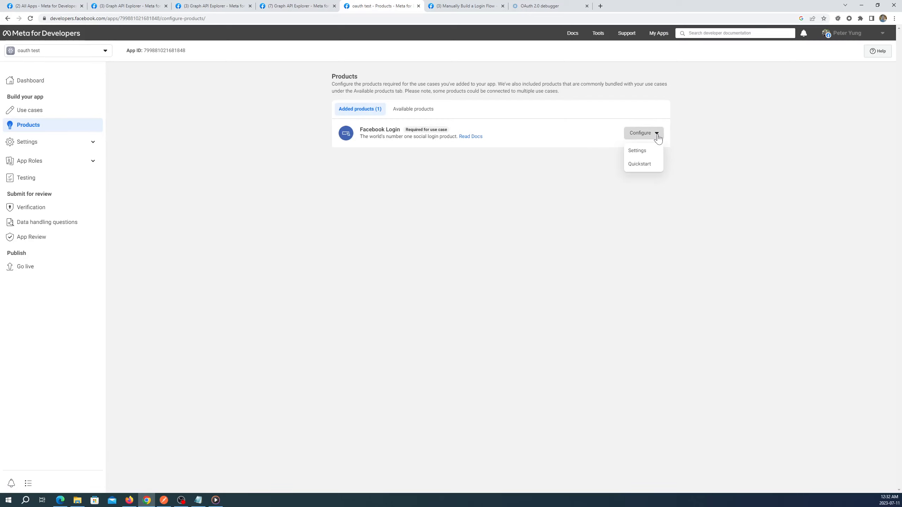
left_click(642, 166)
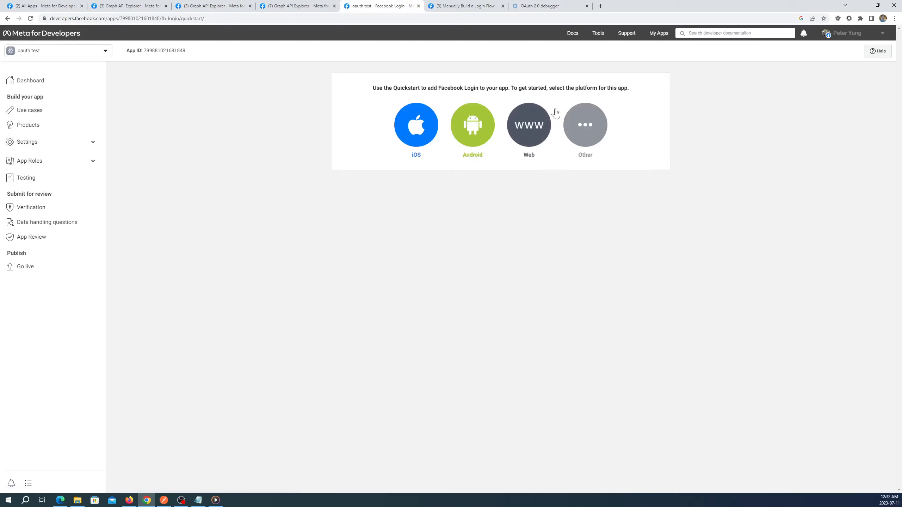
left_click(534, 130)
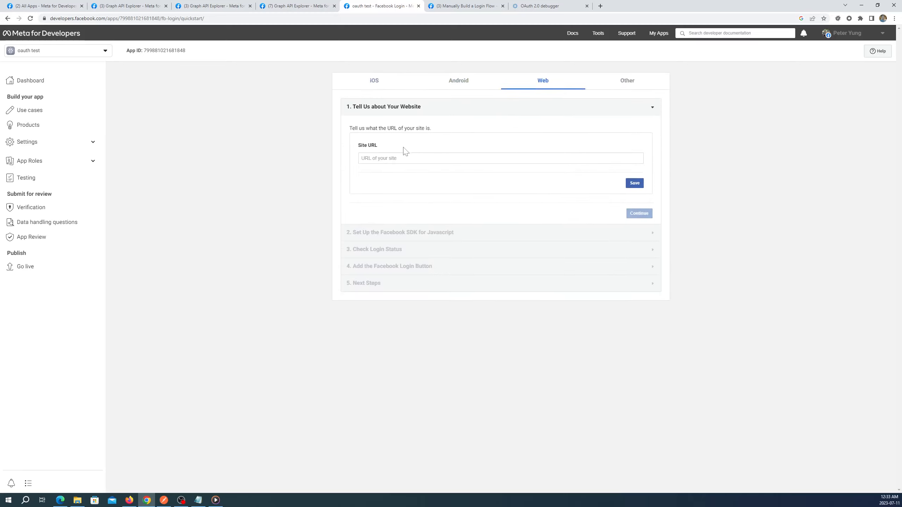
left_click(402, 159)
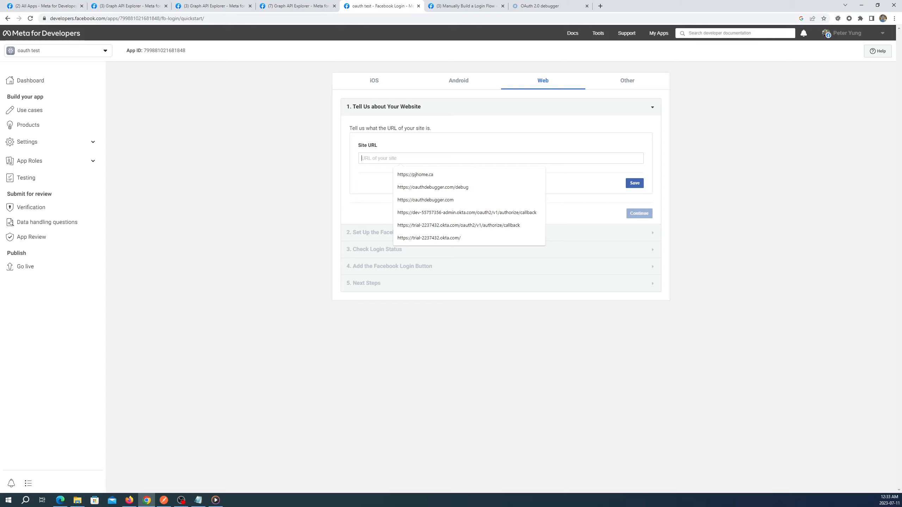
type("http")
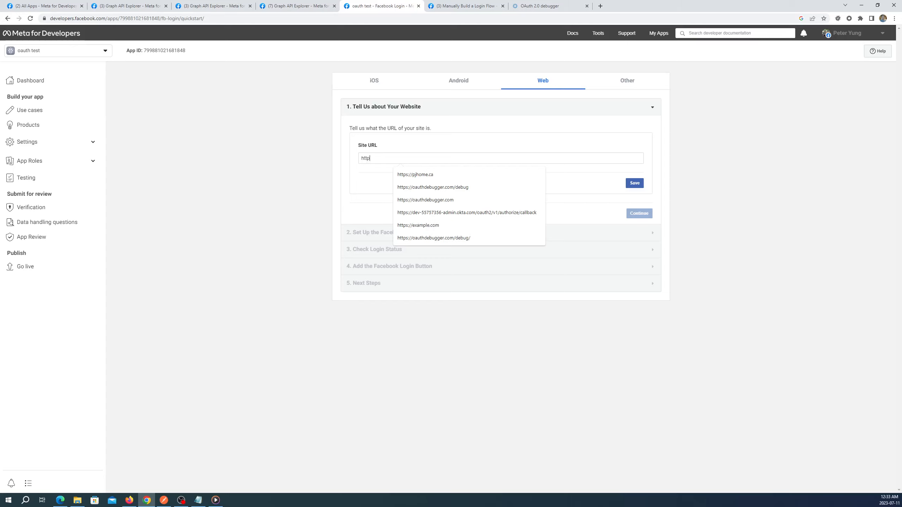
type("s://example.com")
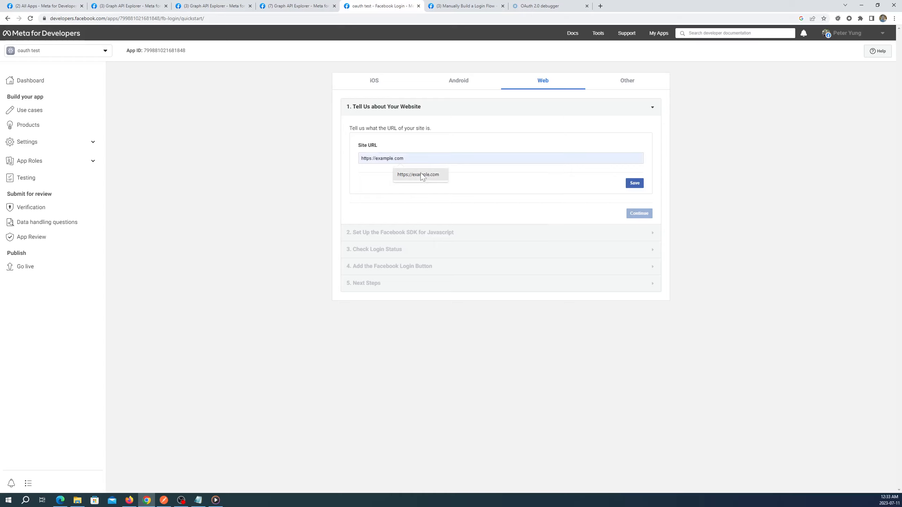
left_click(418, 174)
left_click(638, 187)
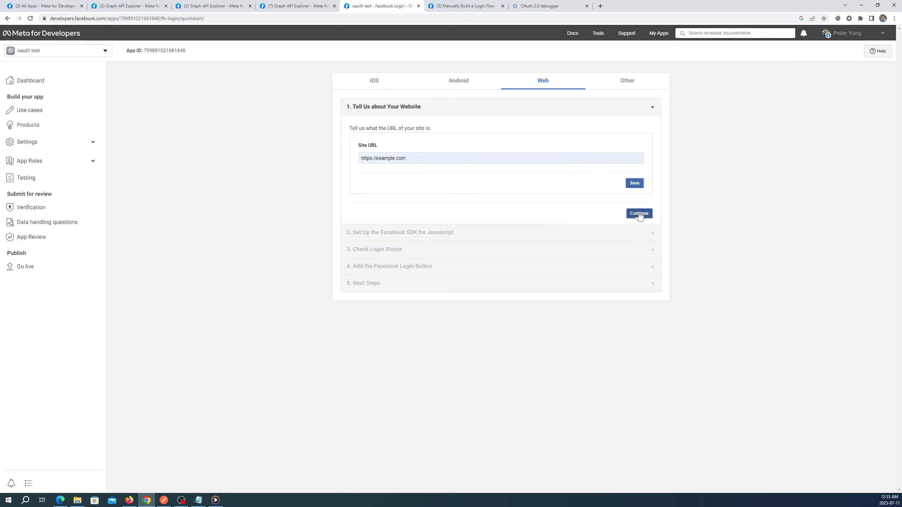
left_click(639, 215)
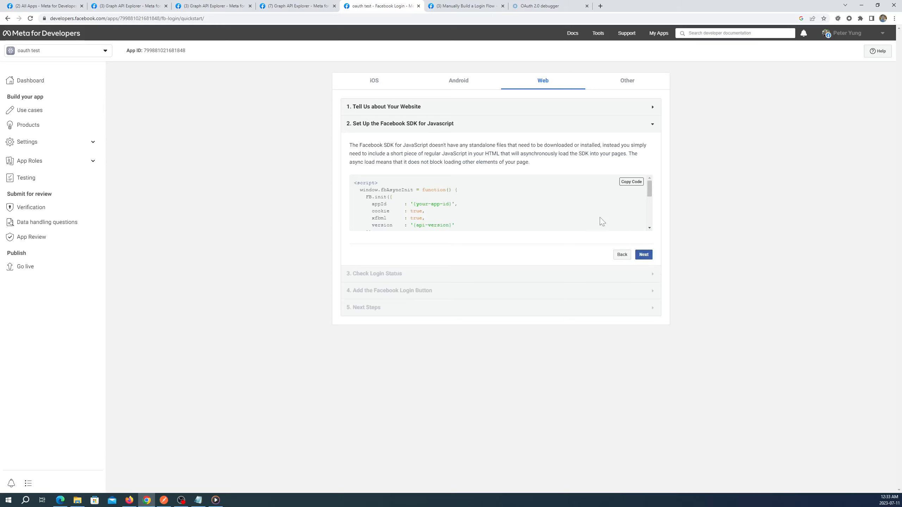
- Step through the Web quickstart to the login button step, then show Facebook Login's options on Products
mouse_move(650, 190)
left_mouse_down()
mouse_move(650, 212)
mouse_move(649, 186)
left_mouse_up()
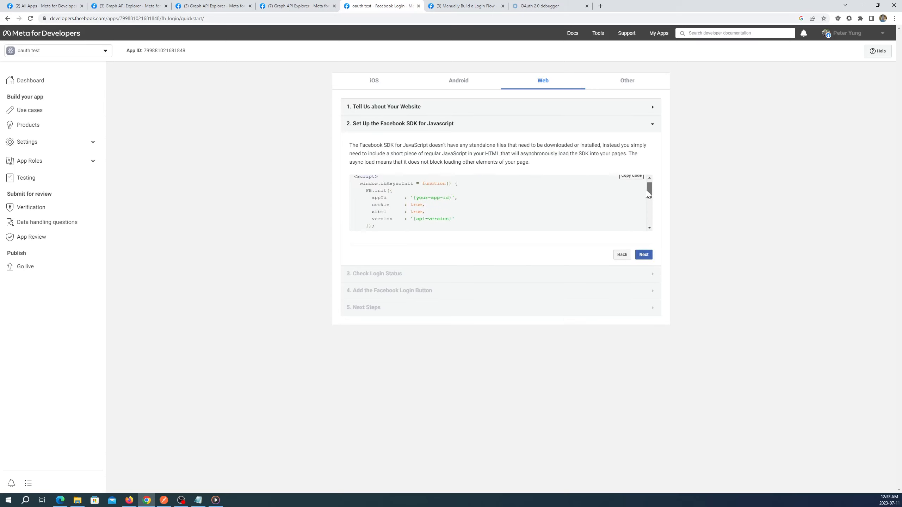
left_click(644, 255)
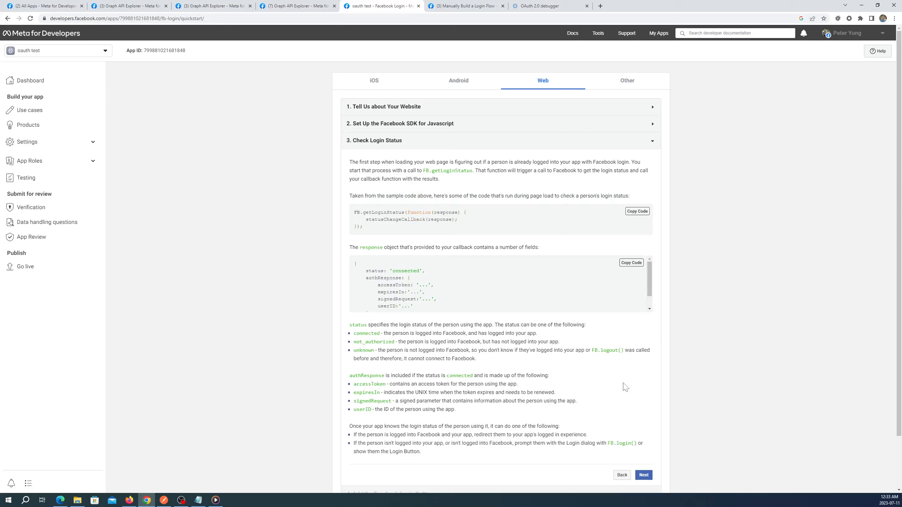
scroll(627, 388, "down", 2)
left_click(643, 417)
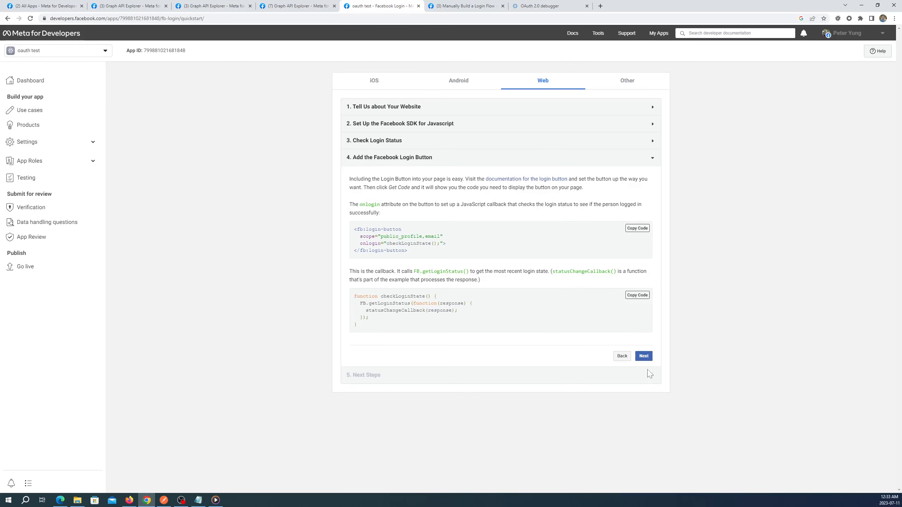
left_click(645, 355)
scroll(636, 423, "down", 1)
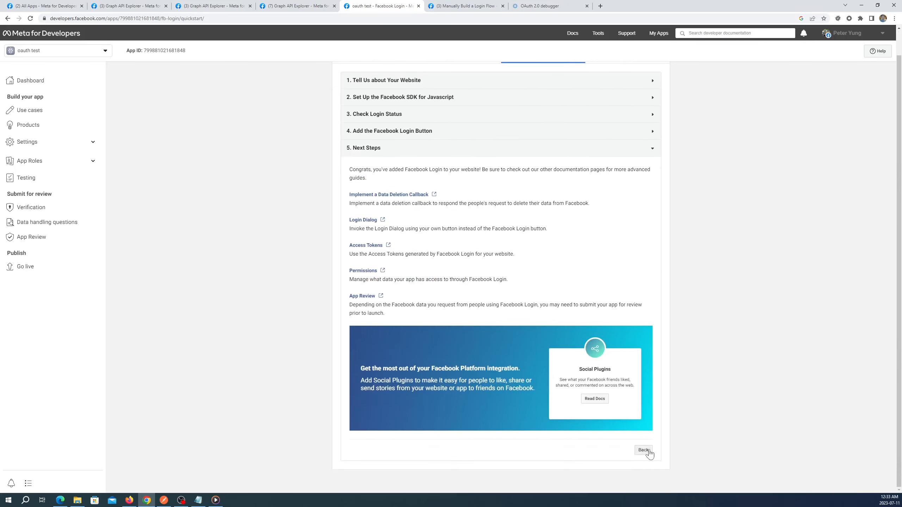
left_click(643, 452)
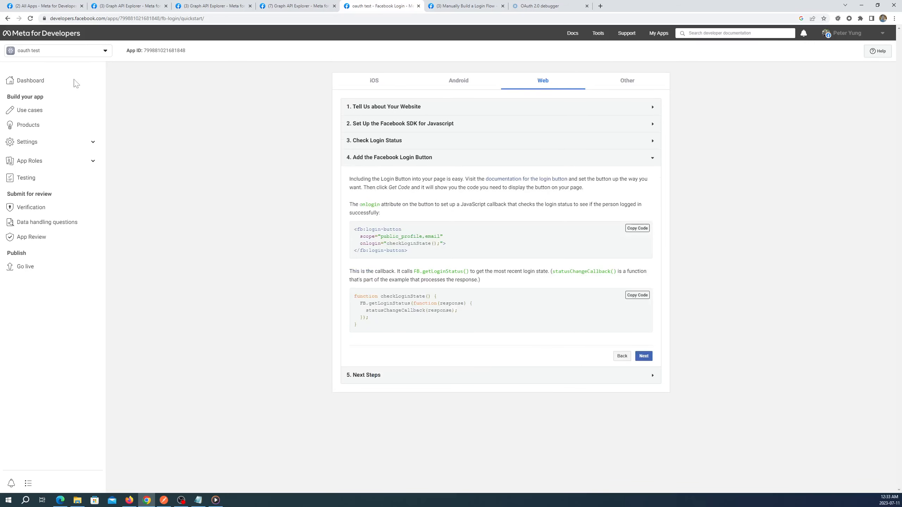
left_click(39, 131)
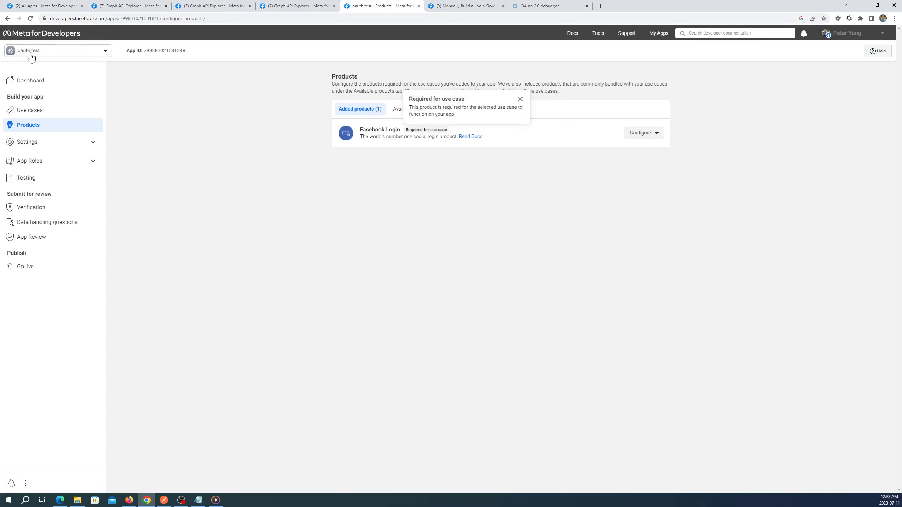
left_click(652, 137)
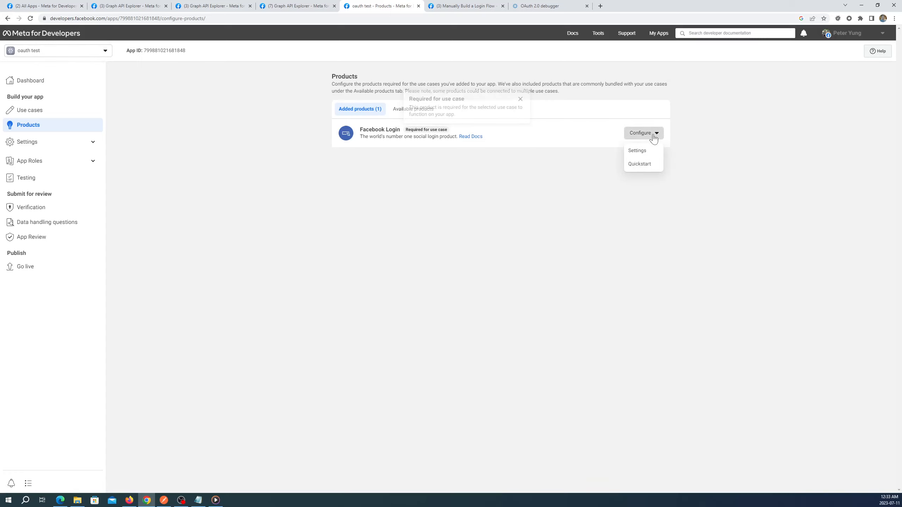
left_click(639, 150)
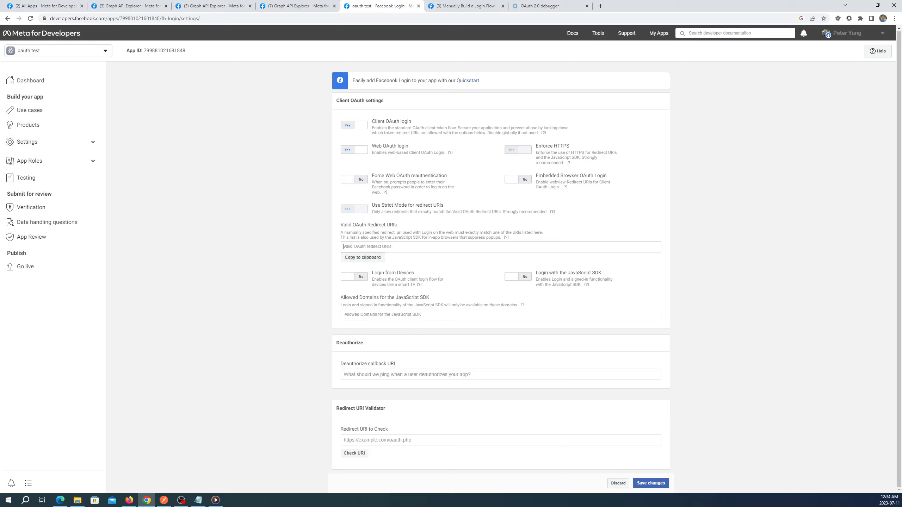
type("https")
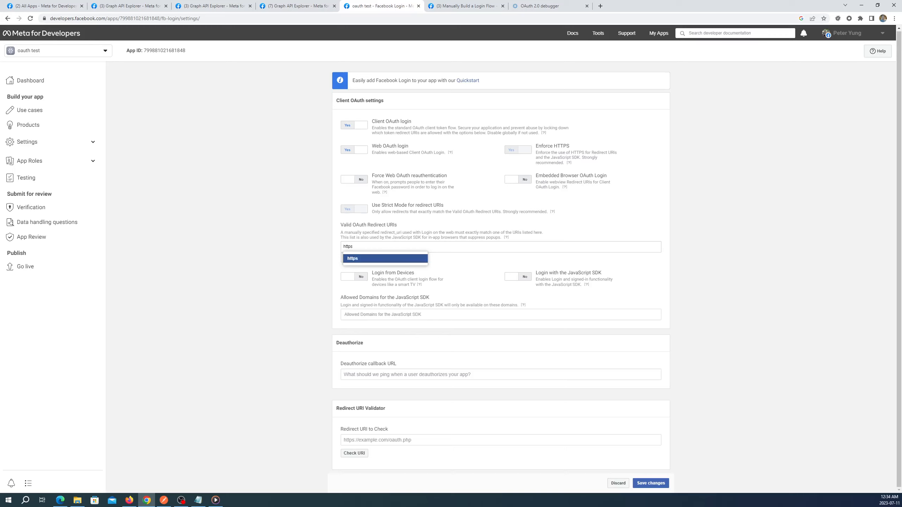
type("://oauthdebugger.com/debug")
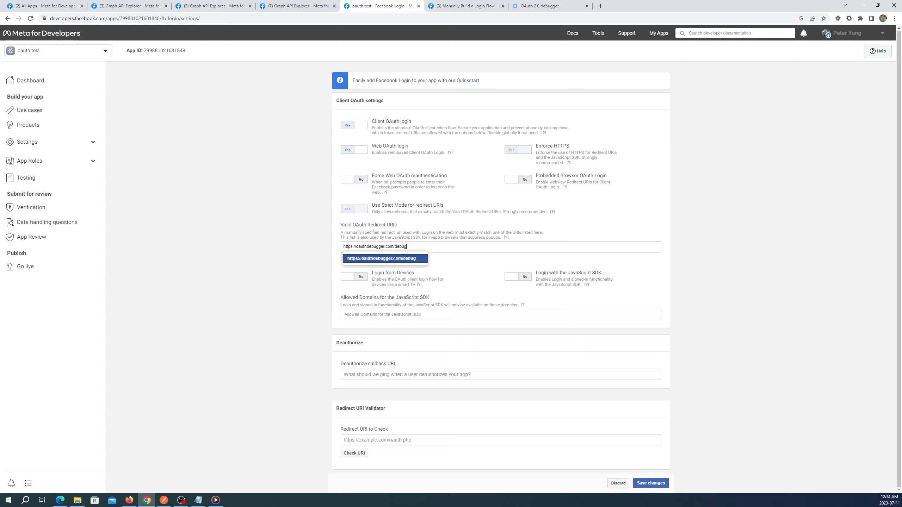
key("Return")
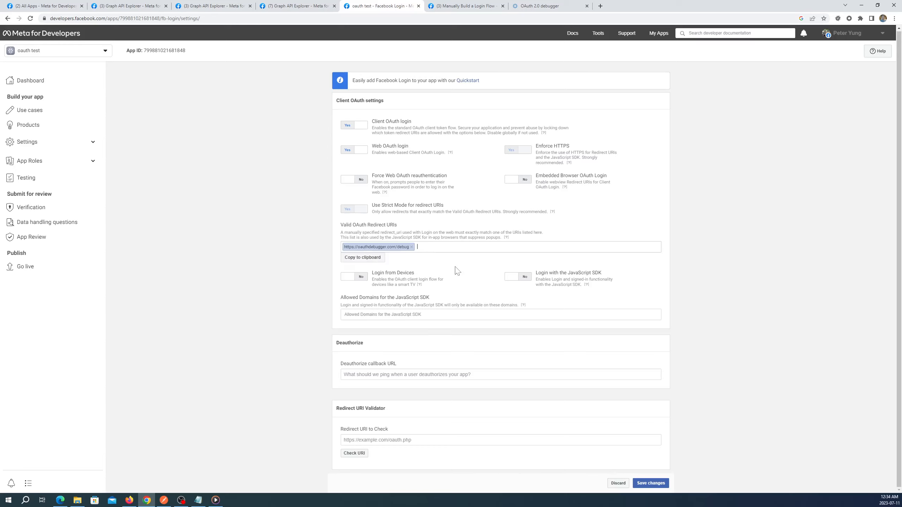
left_click(653, 484)
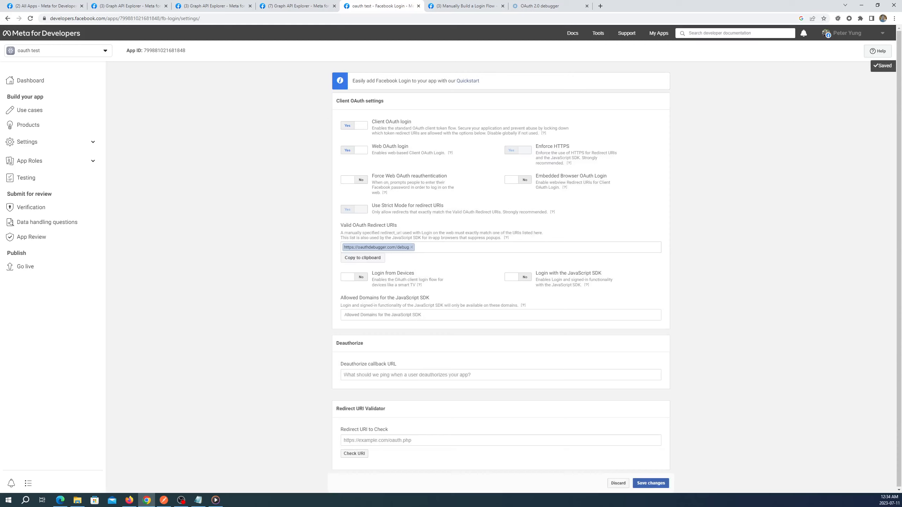
left_click_drag(409, 248, 342, 248)
- Select the saved redirect URI text to copy it
double_click(349, 248)
left_click_drag(408, 248, 347, 247)
right_click(351, 247)
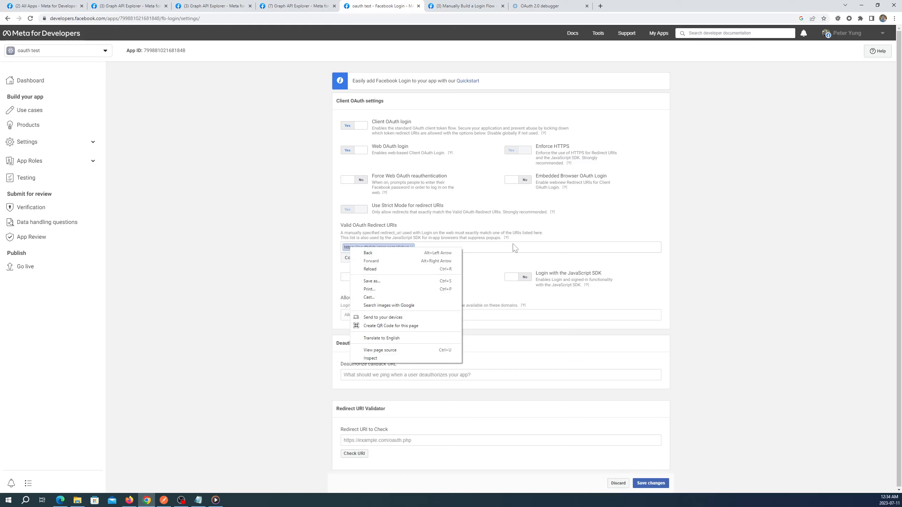
left_click(515, 249)
left_click(374, 440)
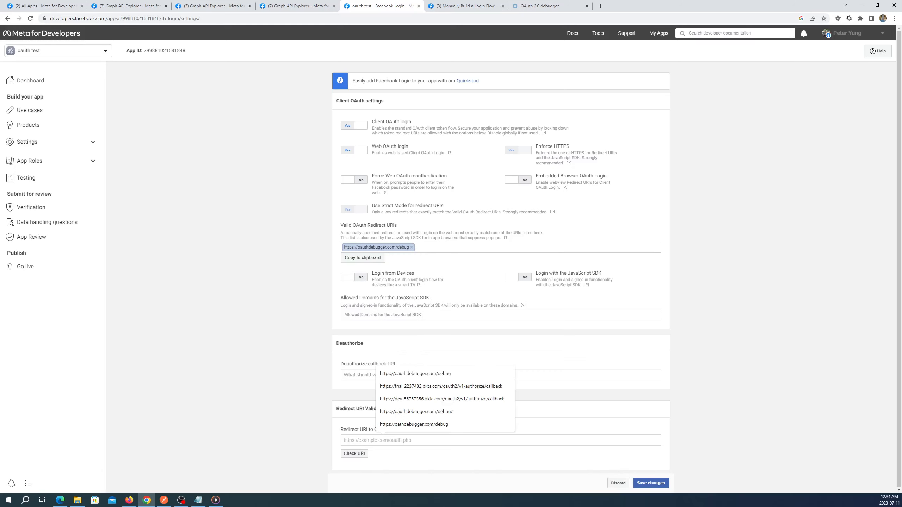
left_click(415, 374)
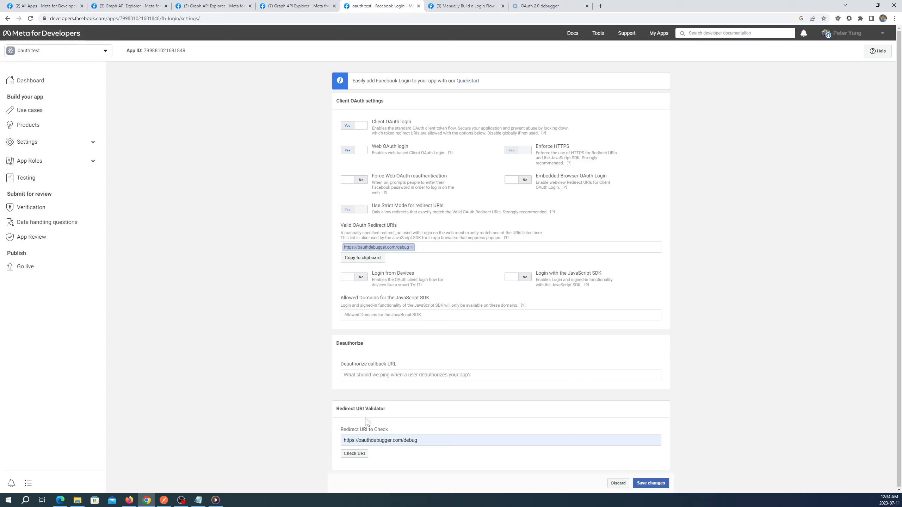
left_click(357, 454)
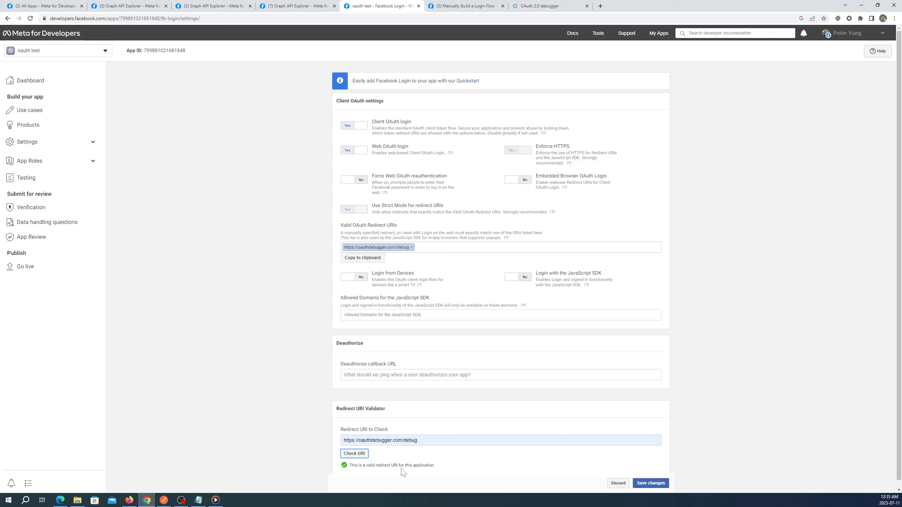
left_click(657, 485)
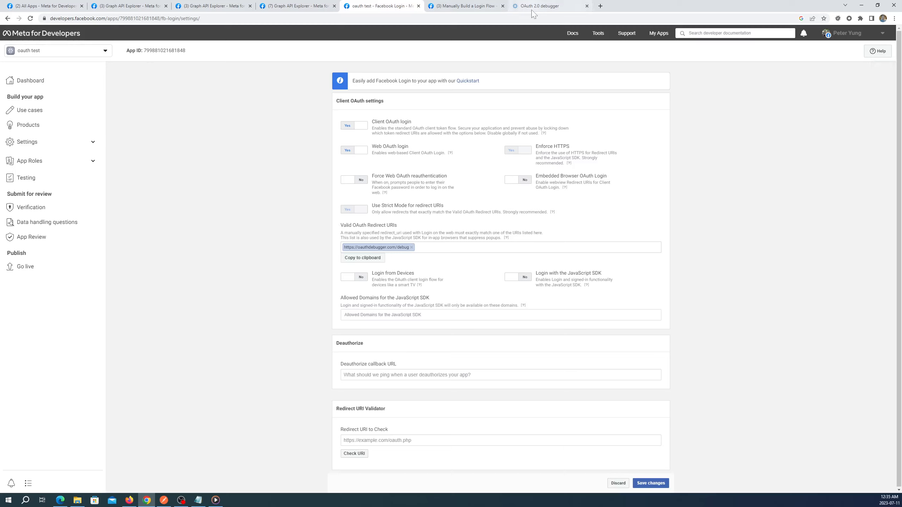
- Start over in the OAuth 2.0 debugger, then switch to the Manually Build a Login Flow docs
mouse_move(532, 11)
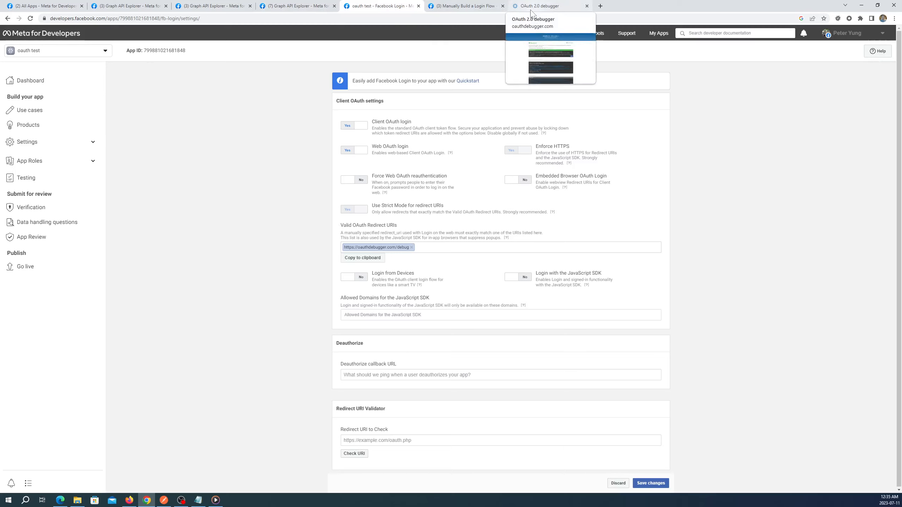
left_click(532, 11)
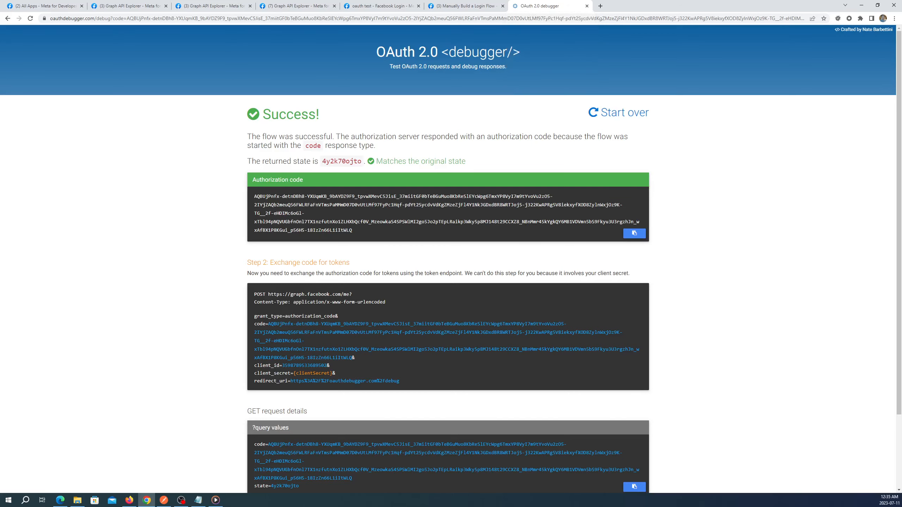
left_click(624, 118)
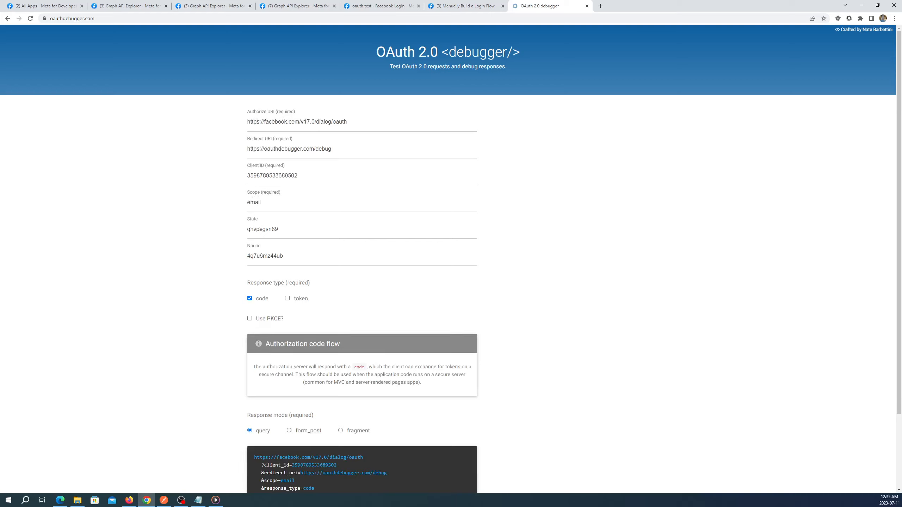
left_click(450, 5)
scroll(458, 273, "up", 3)
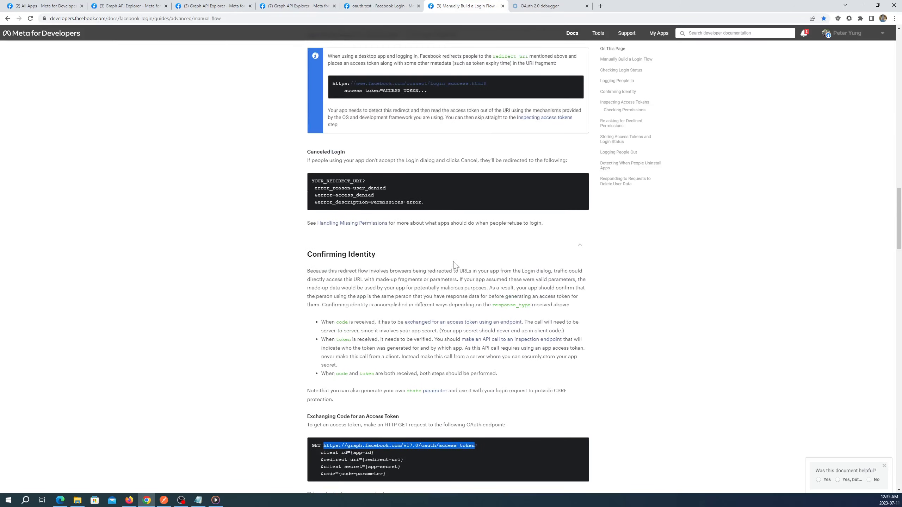
- Scroll up to the login dialog example in the docs and select its URL
scroll(454, 265, "up", 15)
scroll(456, 271, "up", 5)
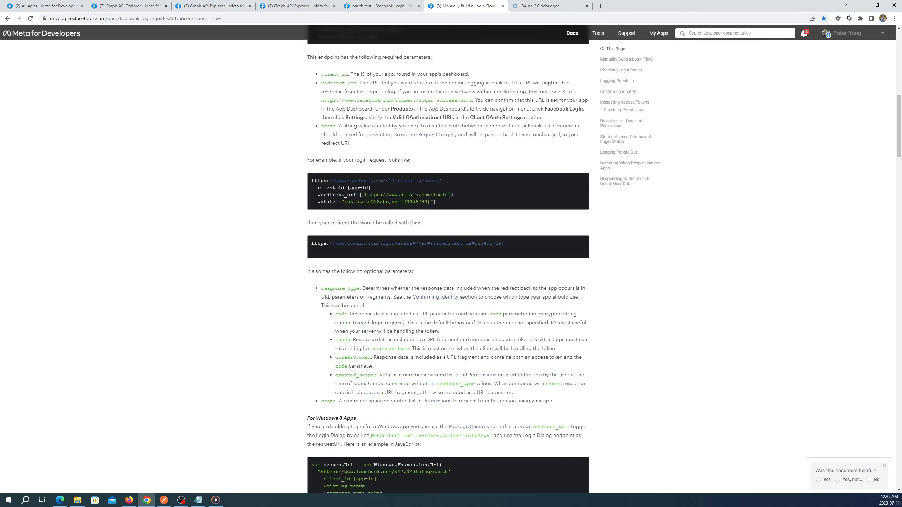
left_click_drag(332, 181, 439, 181)
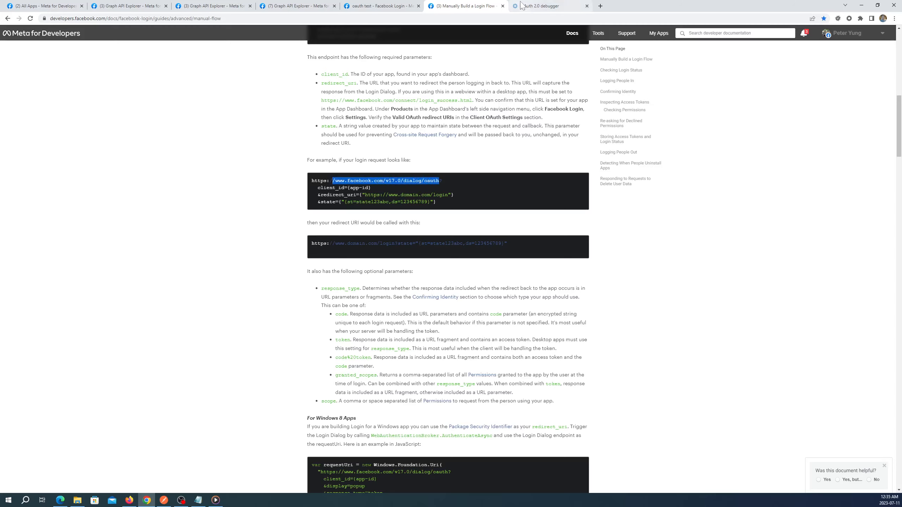
- Switch through the debugger and Graph API Explorer tabs to the oauth test Facebook Login settings
left_click(540, 6)
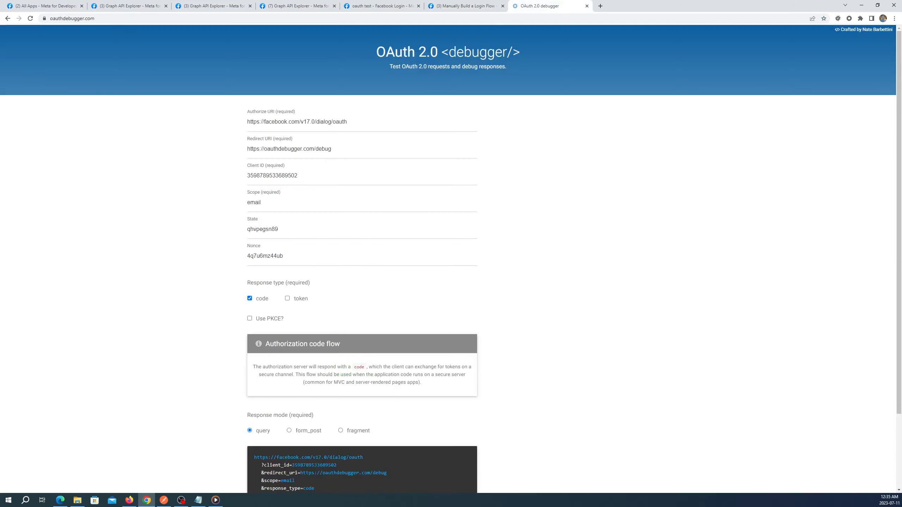
left_click(122, 5)
left_click(295, 6)
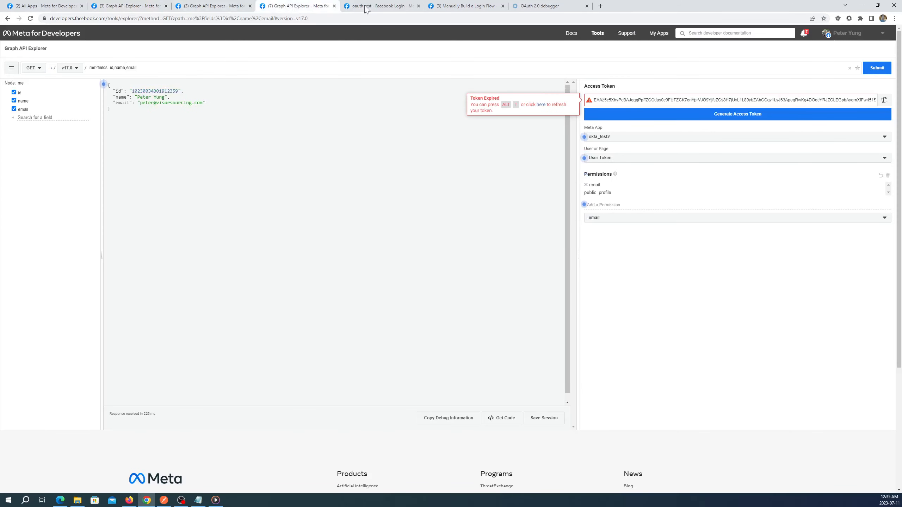
left_click(380, 6)
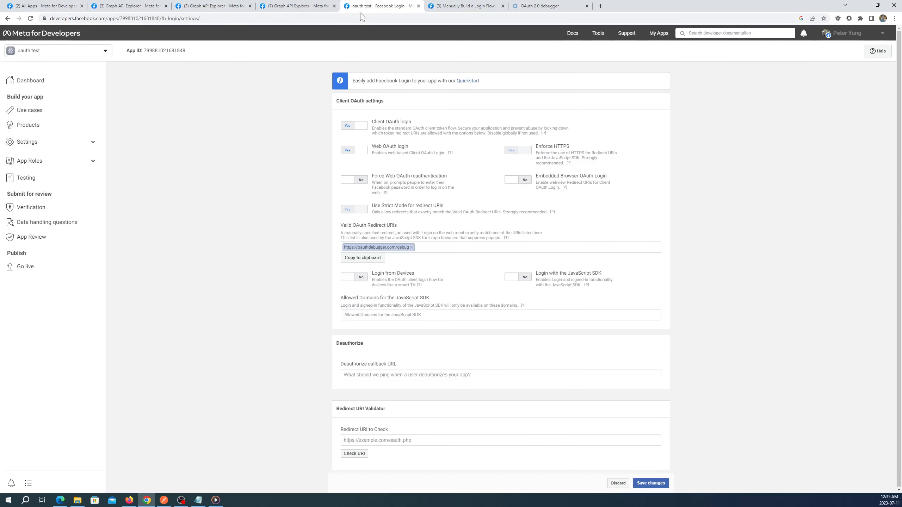
- Open the oauth test app's Basic settings and copy its App ID
left_click(56, 146)
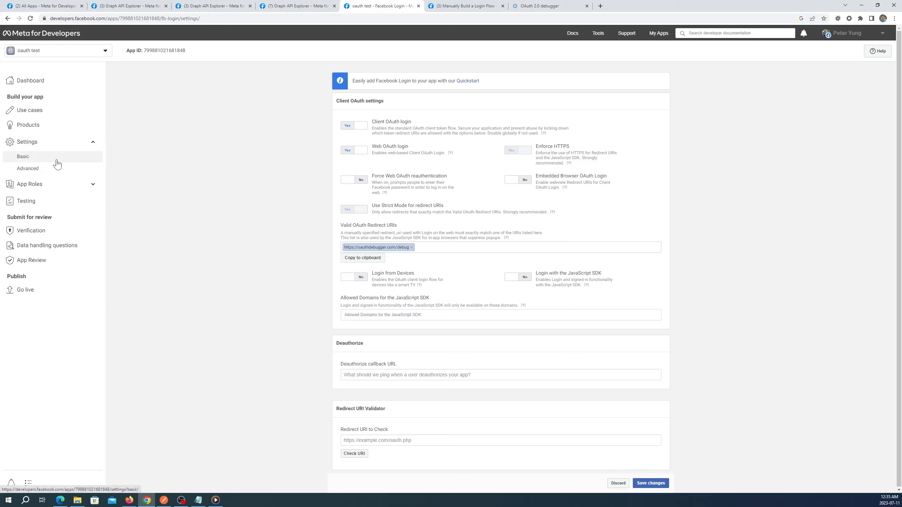
left_click(56, 161)
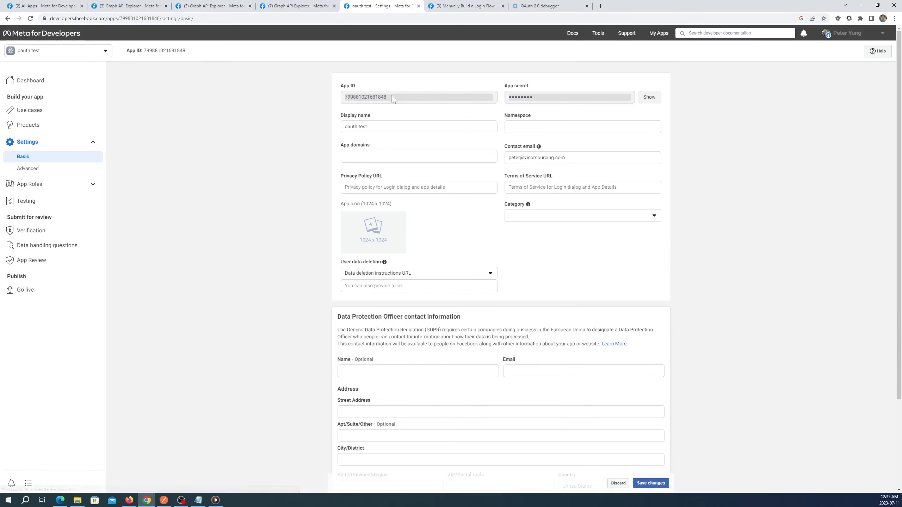
left_click_drag(391, 97, 344, 100)
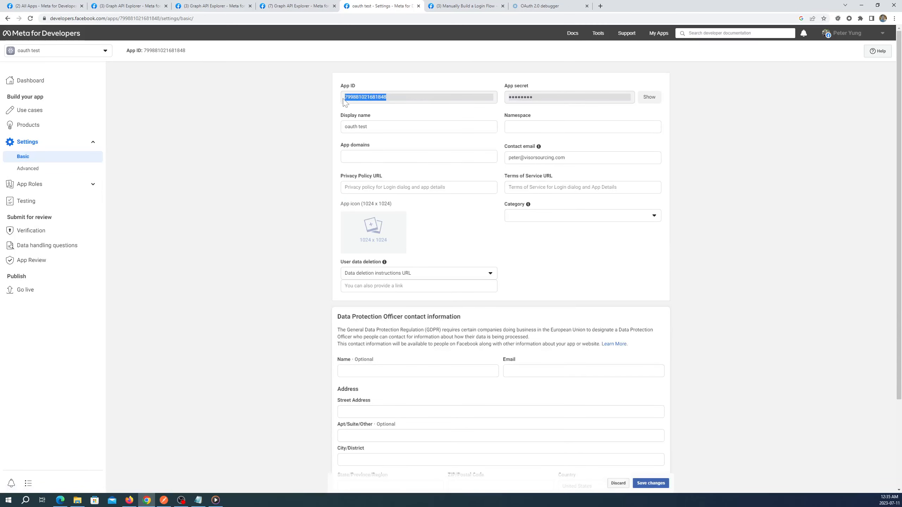
right_click(380, 97)
left_click(392, 103)
right_click(382, 99)
left_click(394, 110)
- Replace the OAuth 2.0 debugger's Client ID with the copied Facebook App ID
left_click(544, 6)
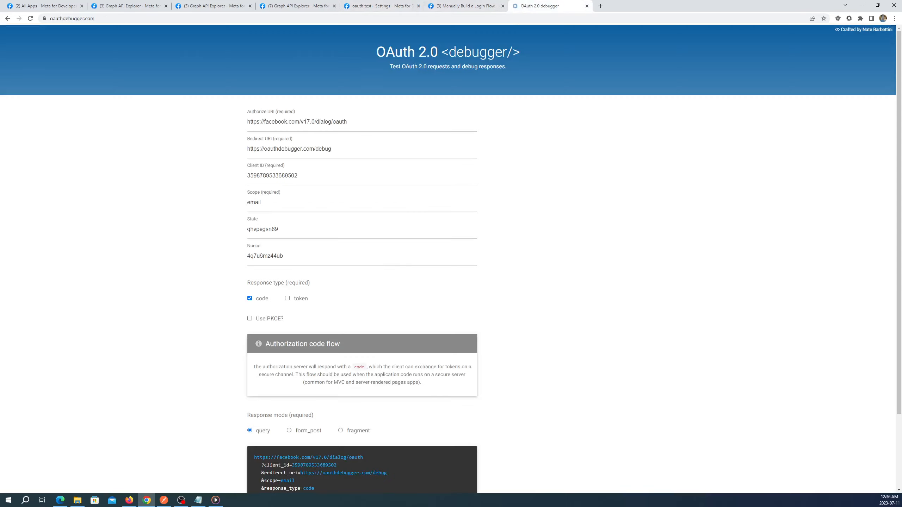
left_click_drag(301, 176, 240, 184)
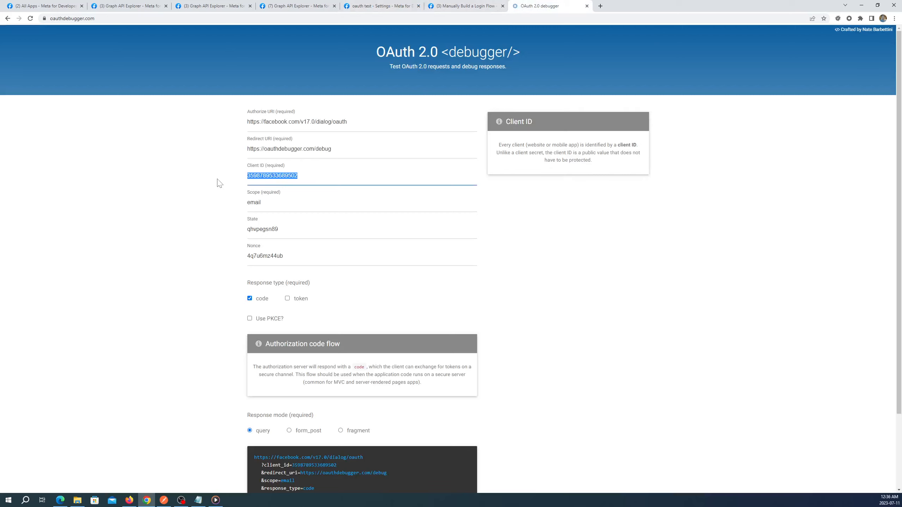
key("ctrl+v")
left_click(261, 203)
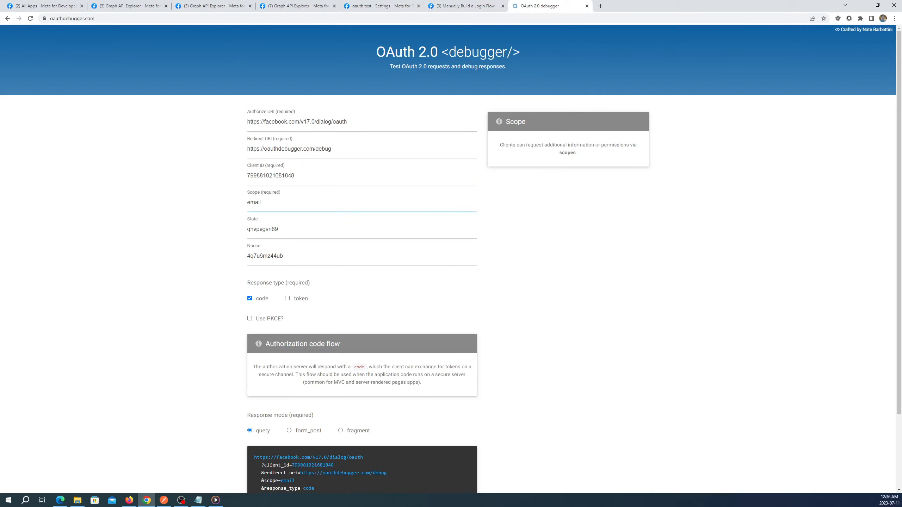
- Send the email-scope authorization request to reach oauth test's Facebook consent page
scroll(451, 259, "down", 2)
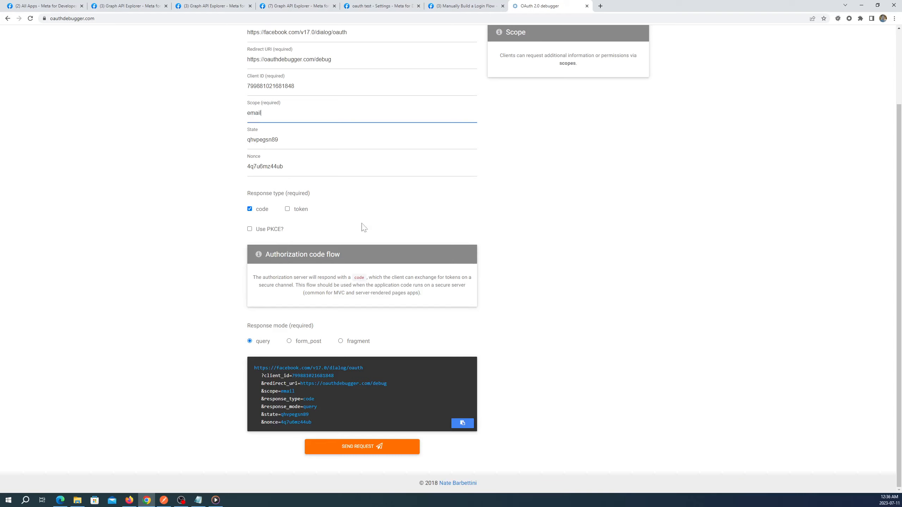
scroll(362, 228, "up", 2)
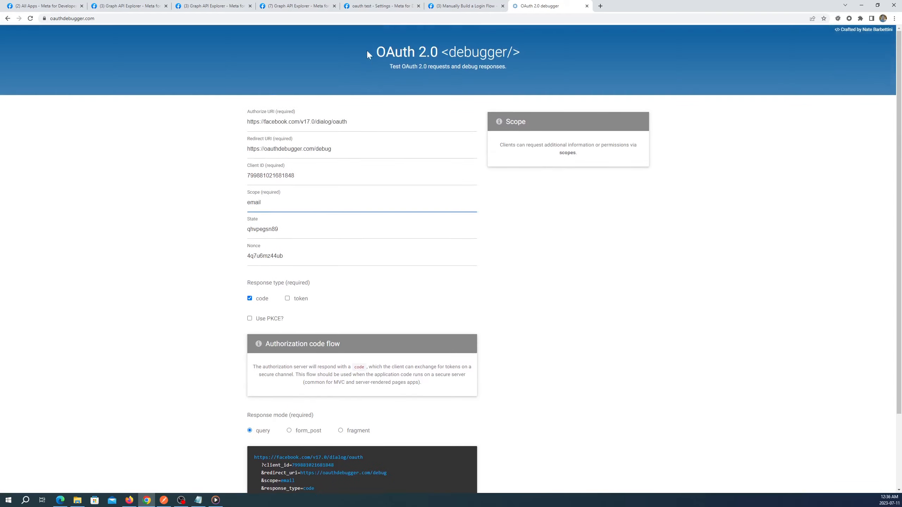
scroll(451, 256, "down", 2)
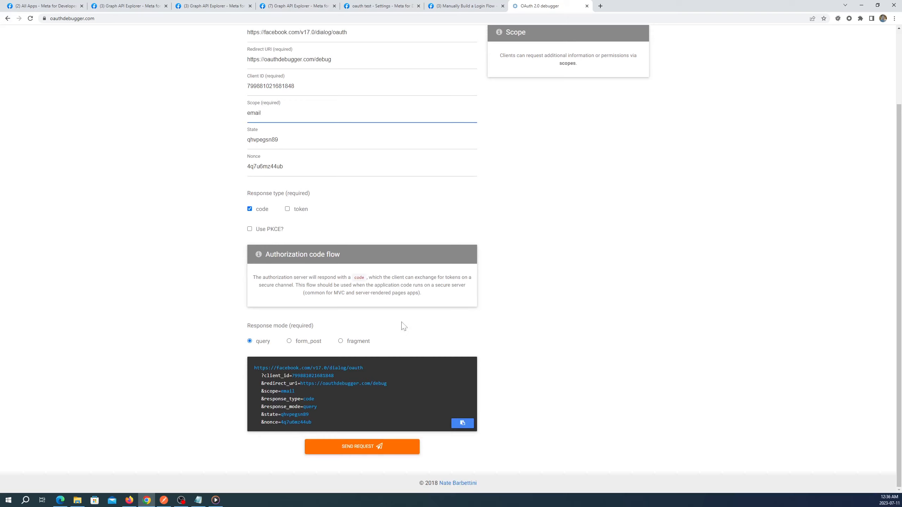
left_click(363, 451)
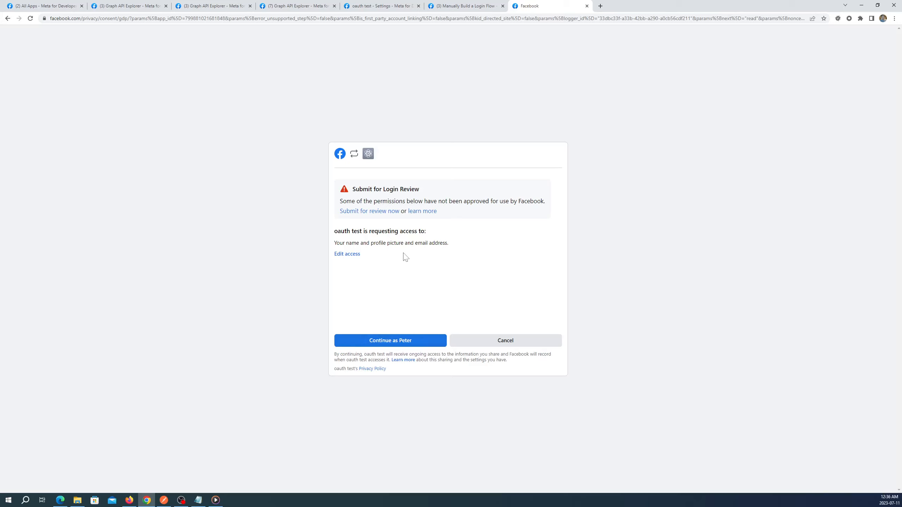
- Approve oauth test's Facebook access and check the returned authorization code and matching state
left_click(387, 341)
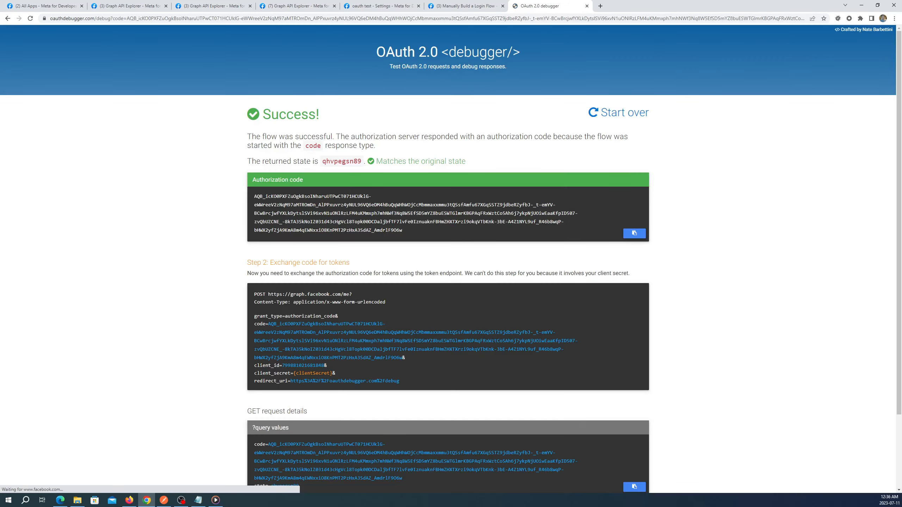
scroll(368, 323, "down", 2)
scroll(369, 323, "up", 2)
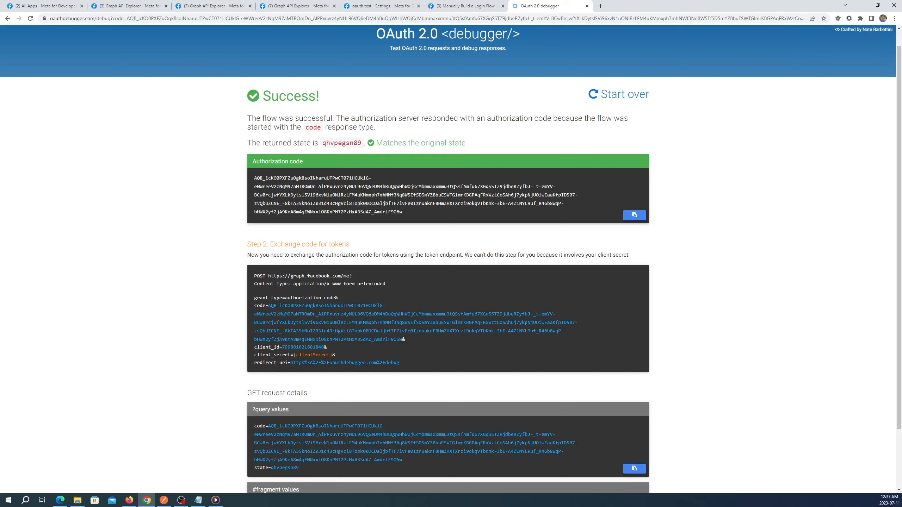
scroll(294, 332, "down", 2)
scroll(293, 332, "up", 2)
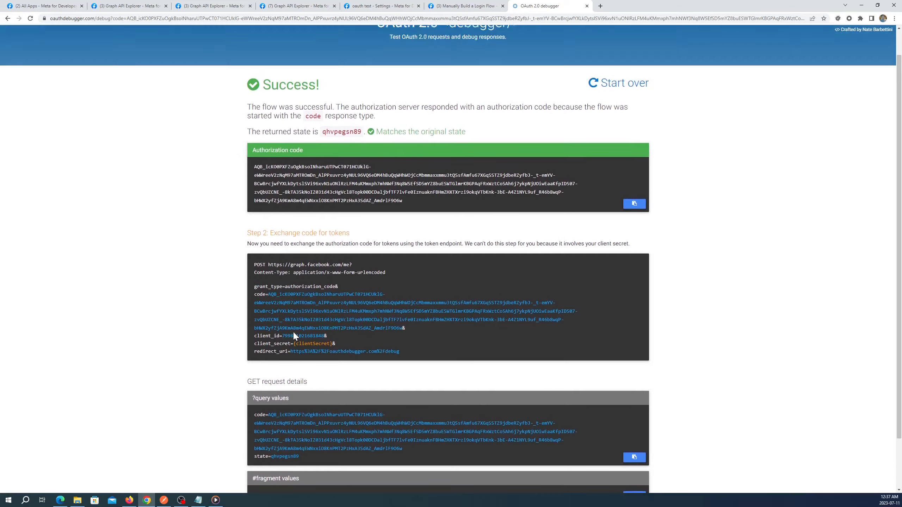
scroll(294, 331, "down", 2)
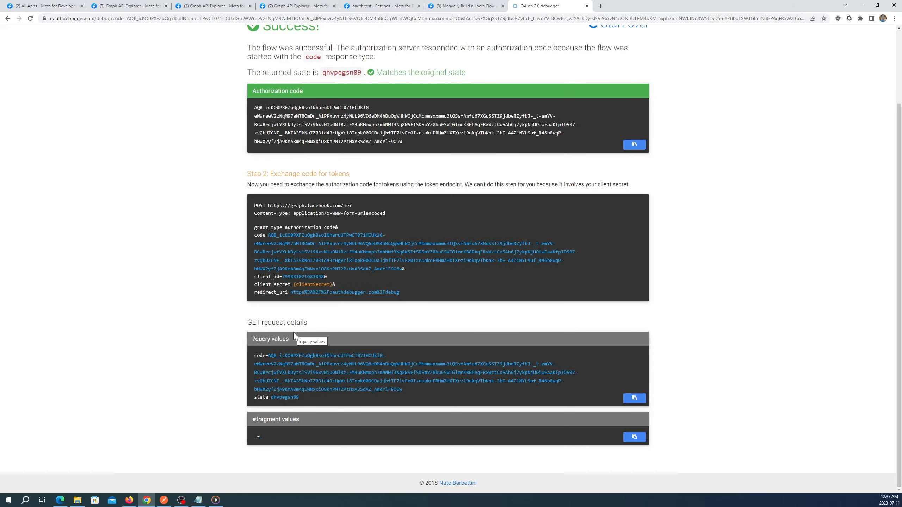
left_click(168, 504)
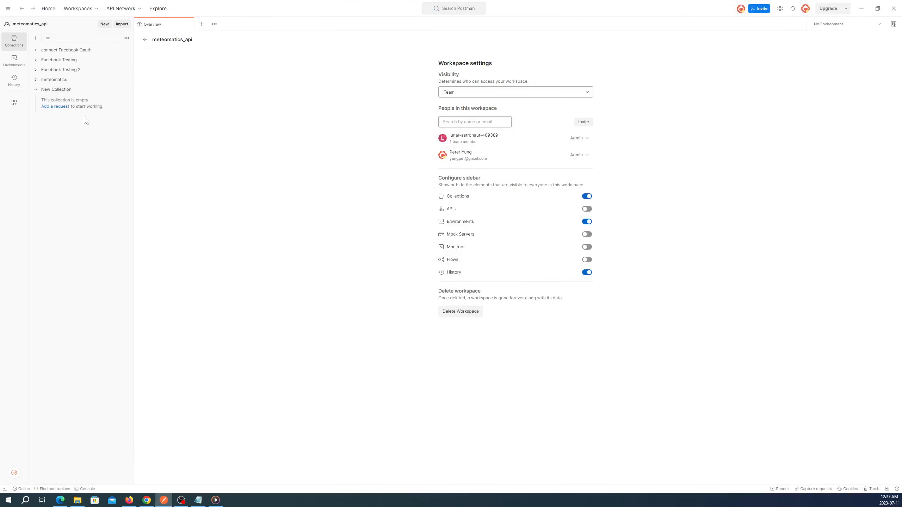
- Add a new request to New Collection with OAuth 2.0 as its authorization type
left_click(56, 107)
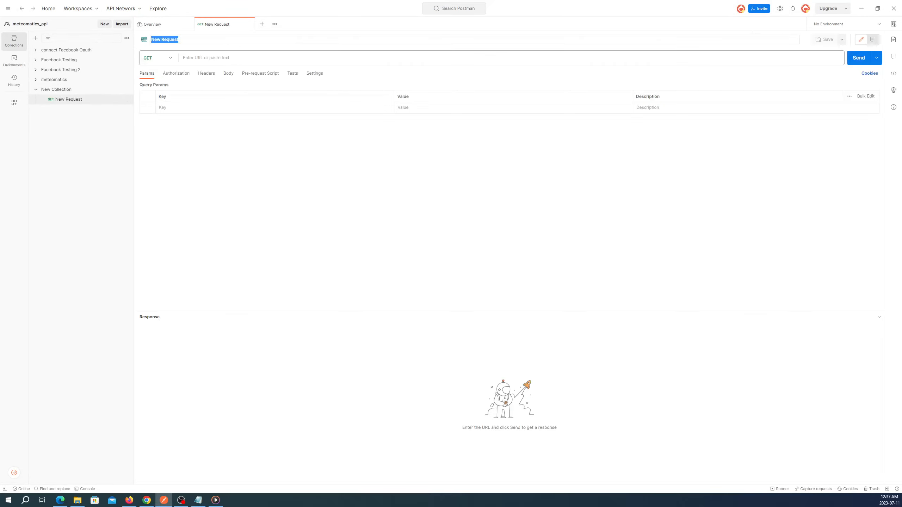
left_click(176, 75)
left_click(289, 92)
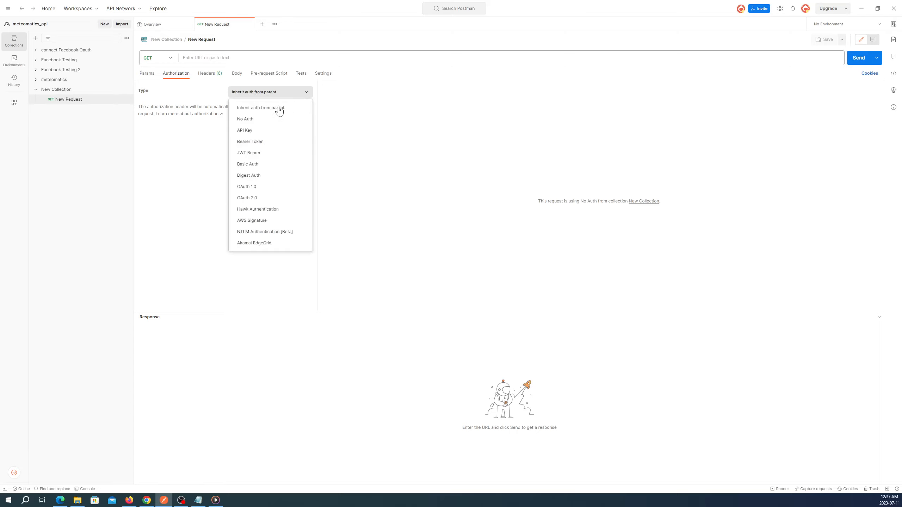
left_click(254, 199)
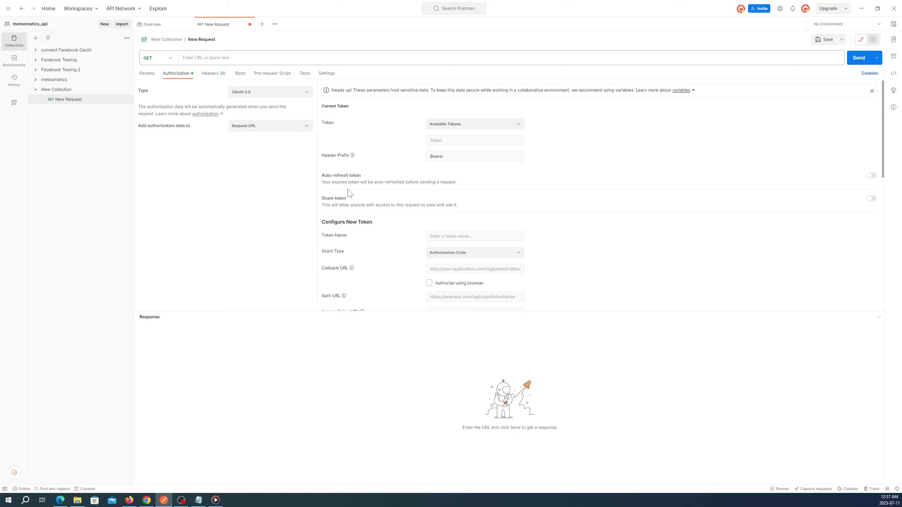
scroll(391, 171, "down", 3)
scroll(431, 153, "up", 3)
left_click(446, 239)
type("Access Token")
scroll(408, 256, "down", 2)
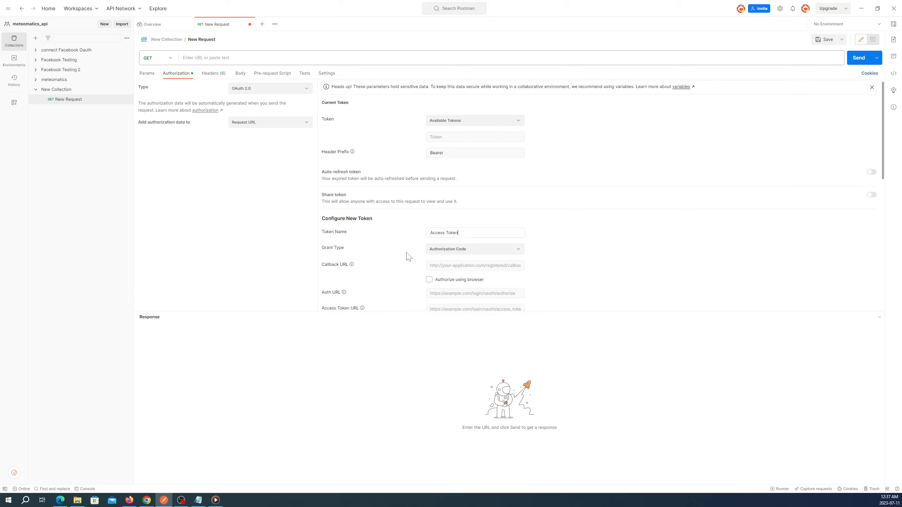
left_click(431, 201)
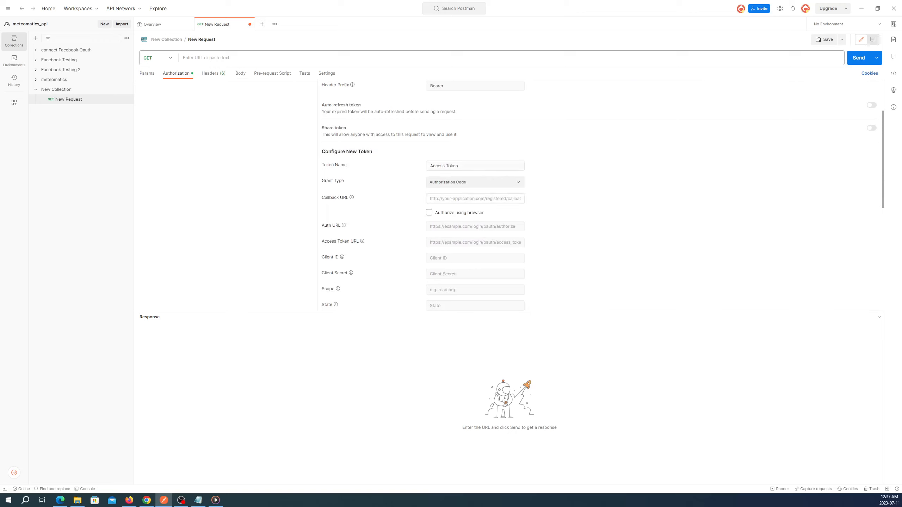
type("https://de")
key("BackSpace")
key("BackSpace")
type("ao")
key("Left")
key("BackSpace")
type("uthdebugger.com")
left_click(467, 226)
left_click(146, 500)
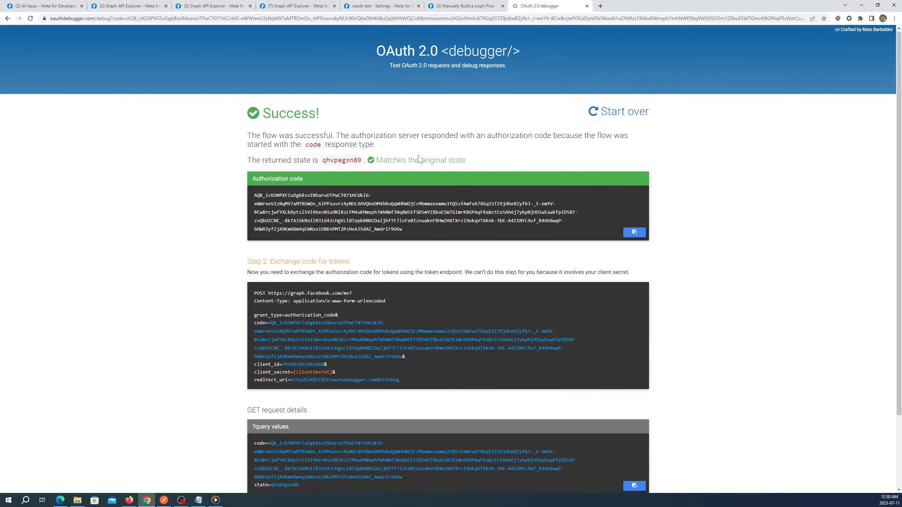
left_click(465, 6)
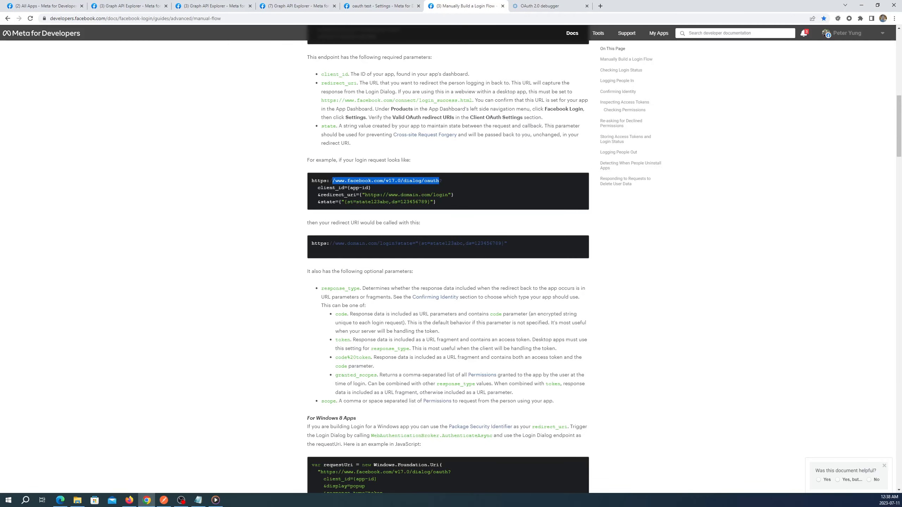
right_click(421, 181)
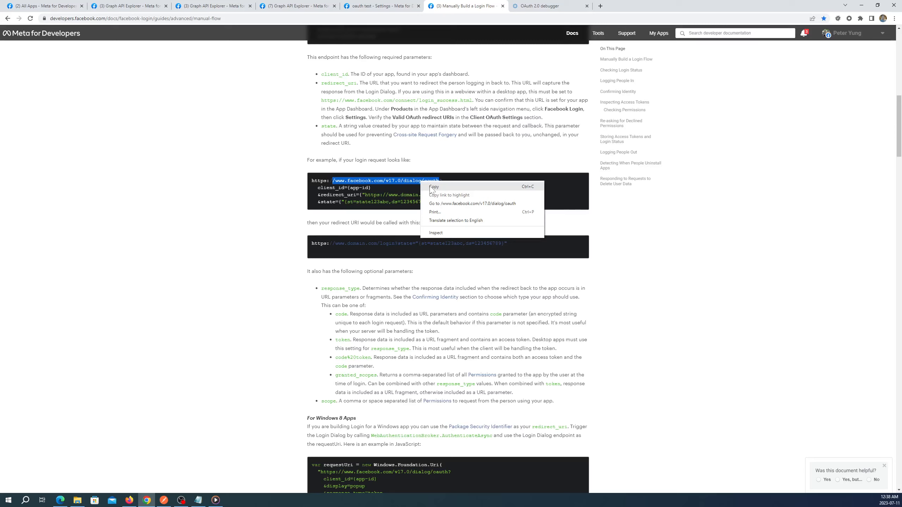
left_click(431, 189)
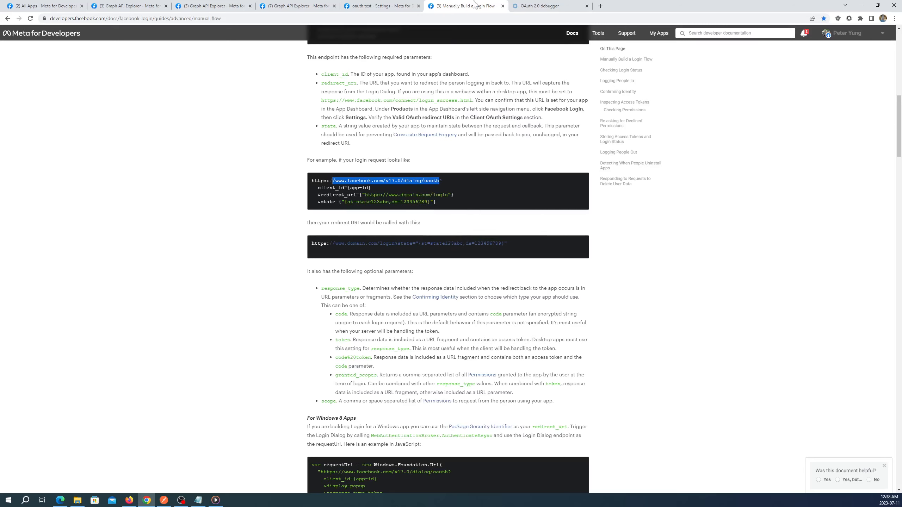
left_click(163, 501)
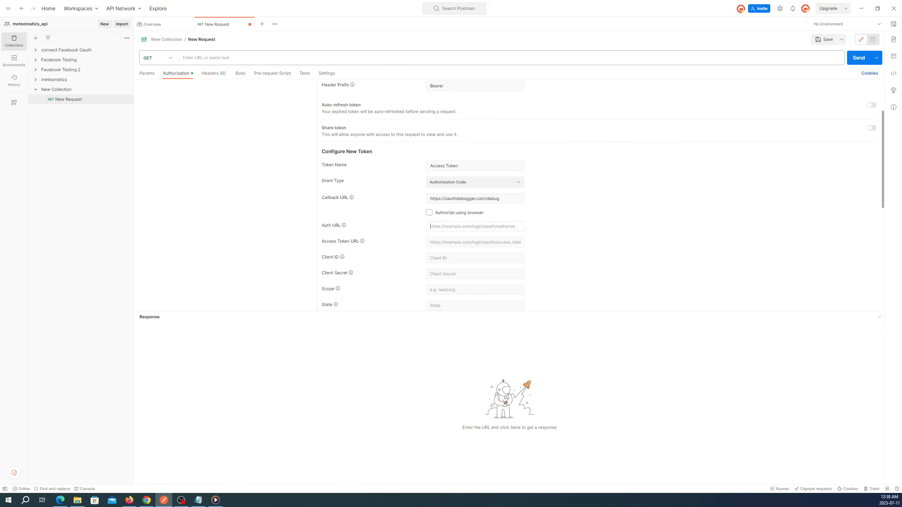
type("https://www.facebook.com/v17.0/dialog/oauth")
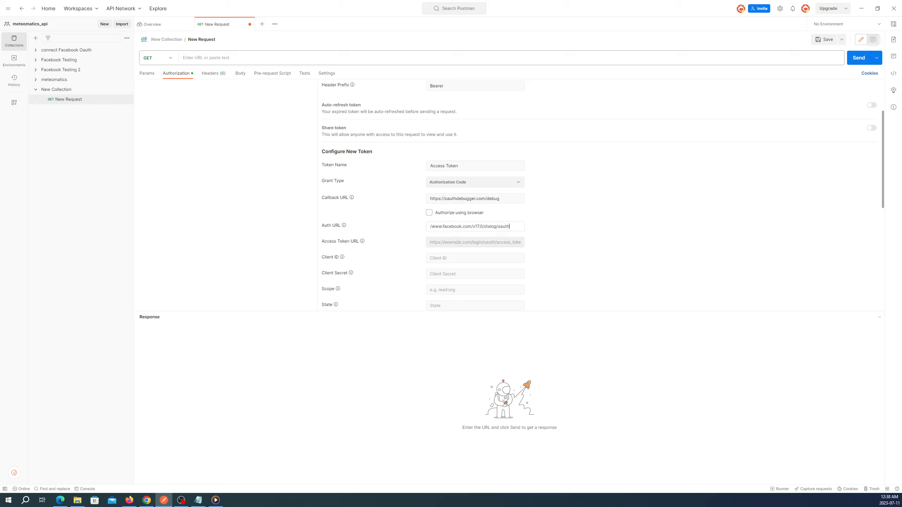
left_click_drag(442, 227, 399, 228)
left_click(439, 226)
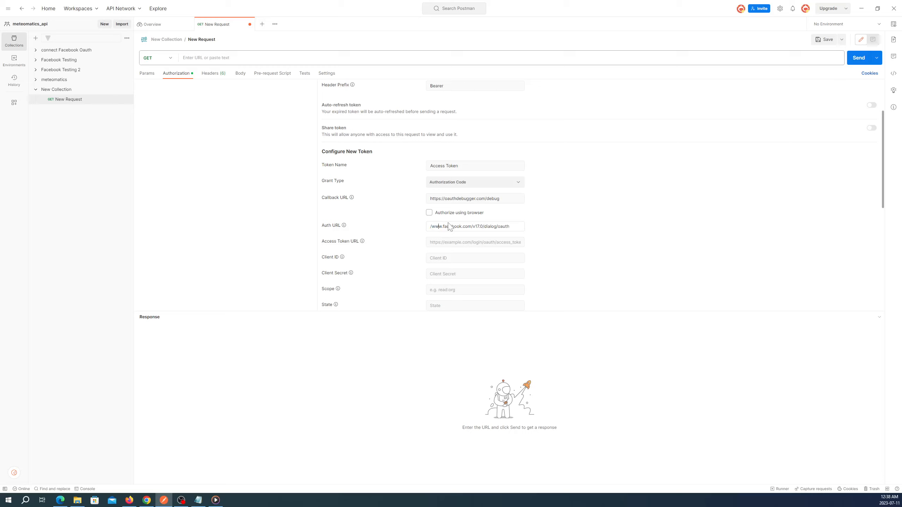
type("https:")
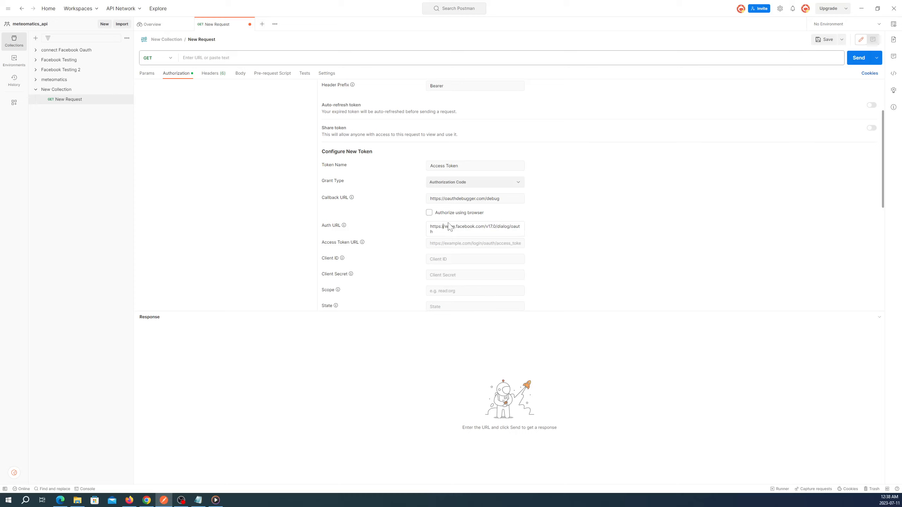
type("//")
left_click(147, 501)
scroll(449, 262, "down", 8)
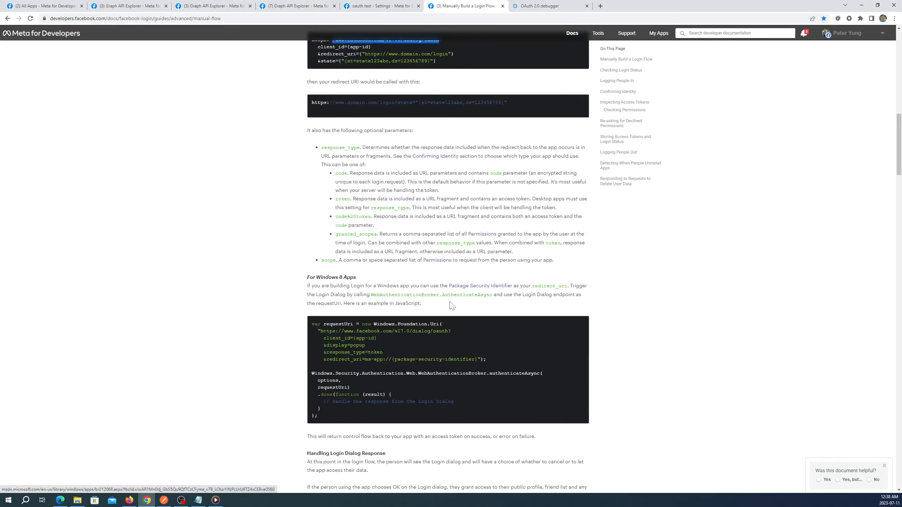
scroll(452, 305, "down", 14)
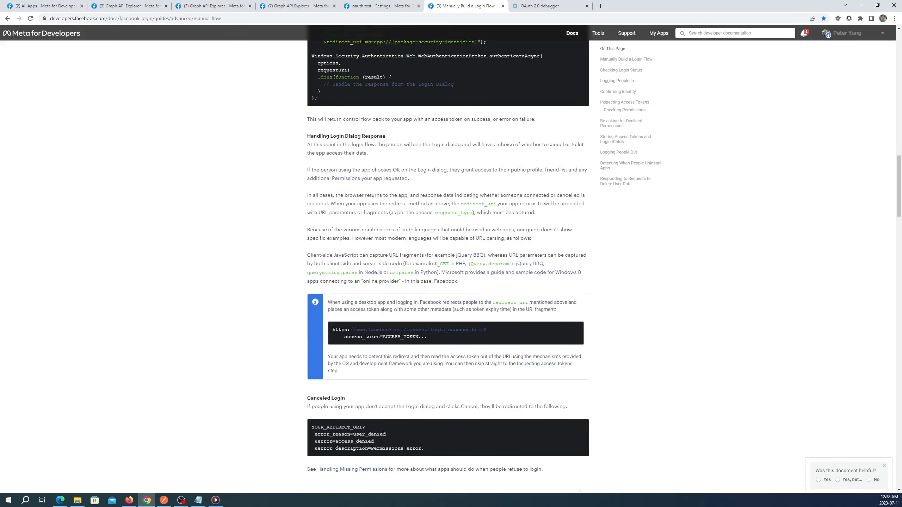
scroll(448, 262, "down", 4)
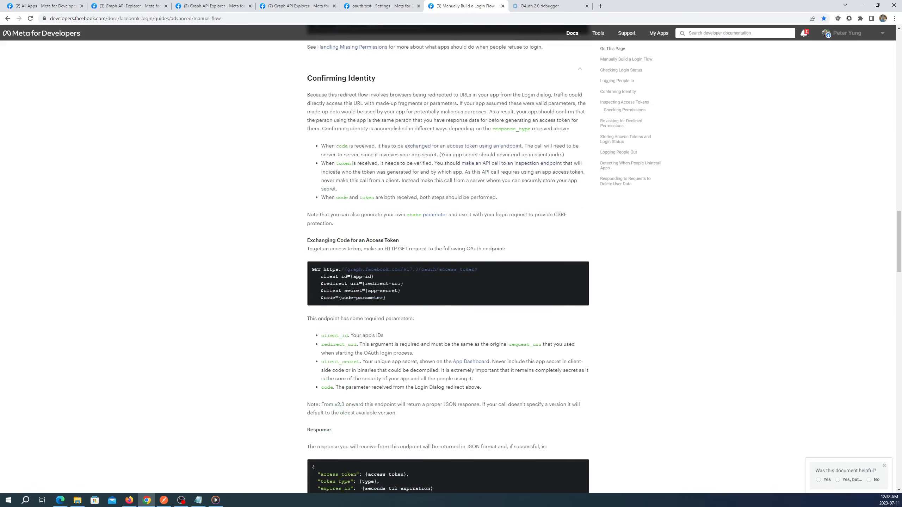
left_click_drag(476, 269, 324, 269)
right_click(338, 270)
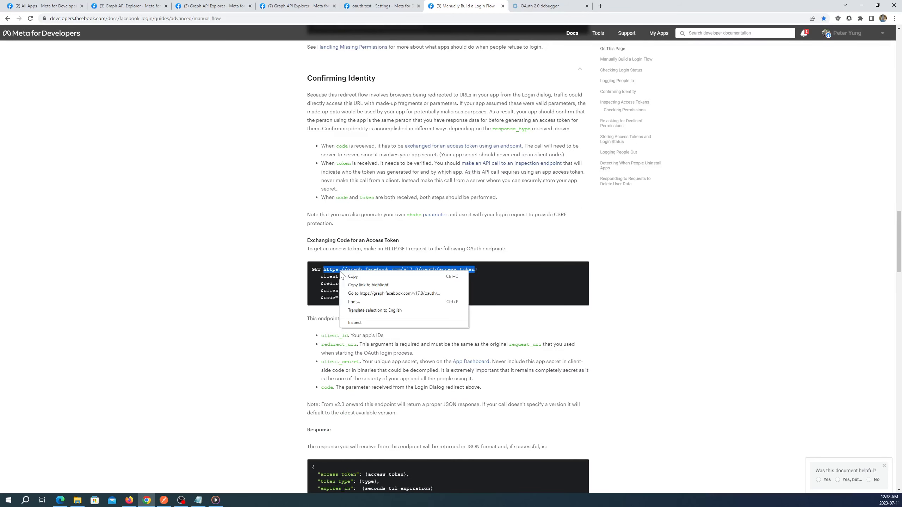
left_click(350, 276)
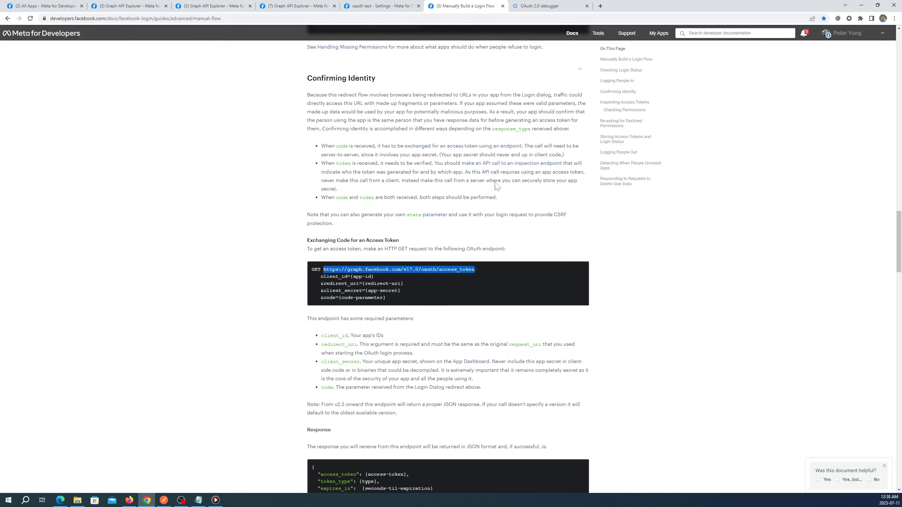
left_click(168, 498)
left_click(444, 245)
key("ctrl+v")
key("Tab")
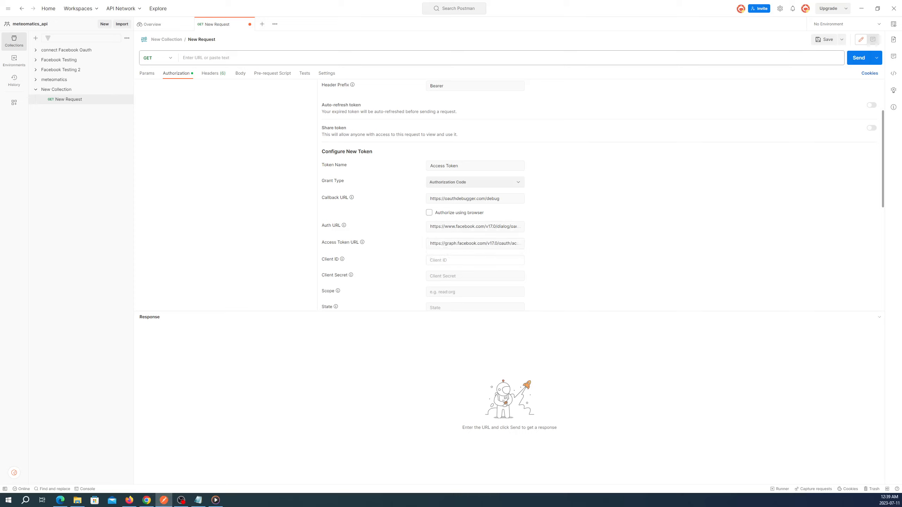
- Copy the App ID from the app's Settings > Basic page into Client ID
left_click(153, 504)
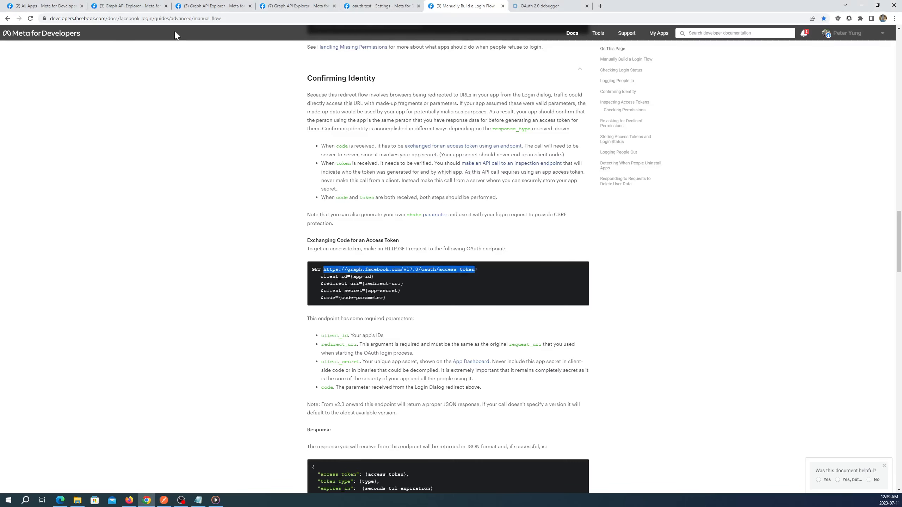
left_click(373, 8)
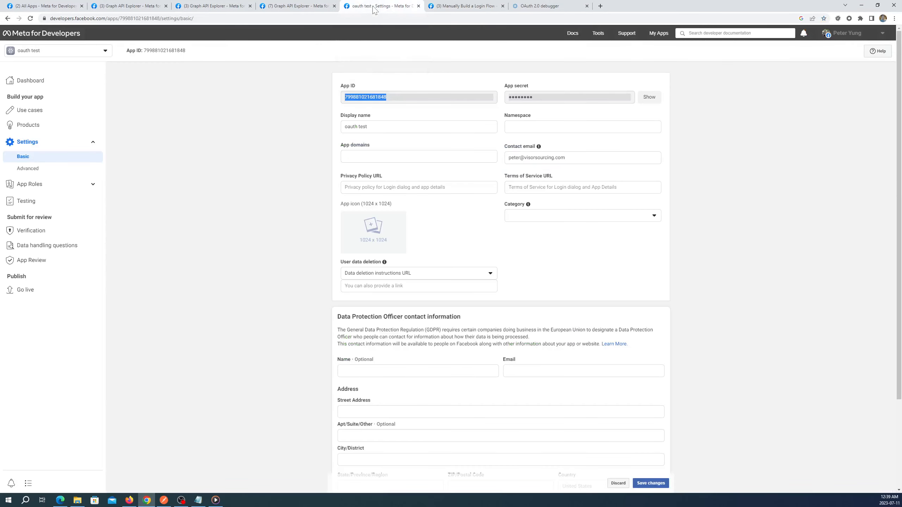
right_click(366, 100)
left_click(376, 105)
left_click(164, 500)
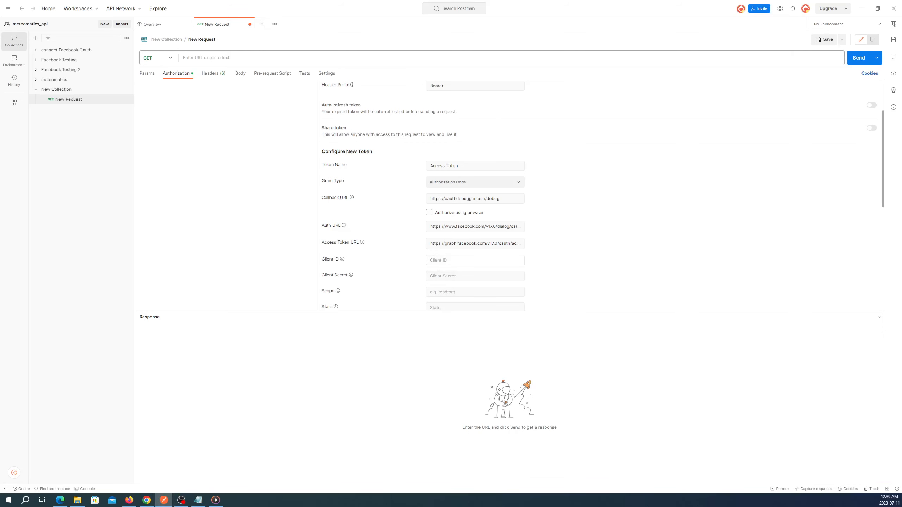
key("ctrl+v")
- Reveal the App secret and paste it into Postman's Client Secret field
left_click(146, 500)
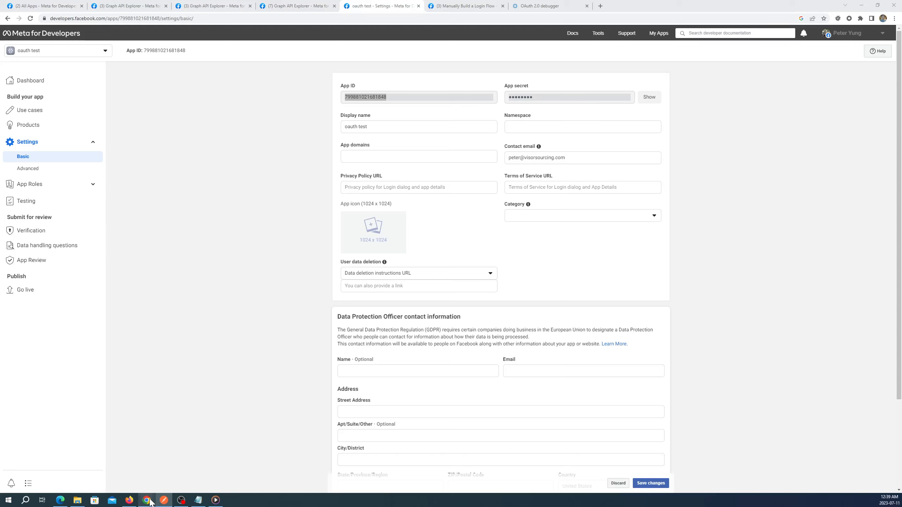
left_click(649, 100)
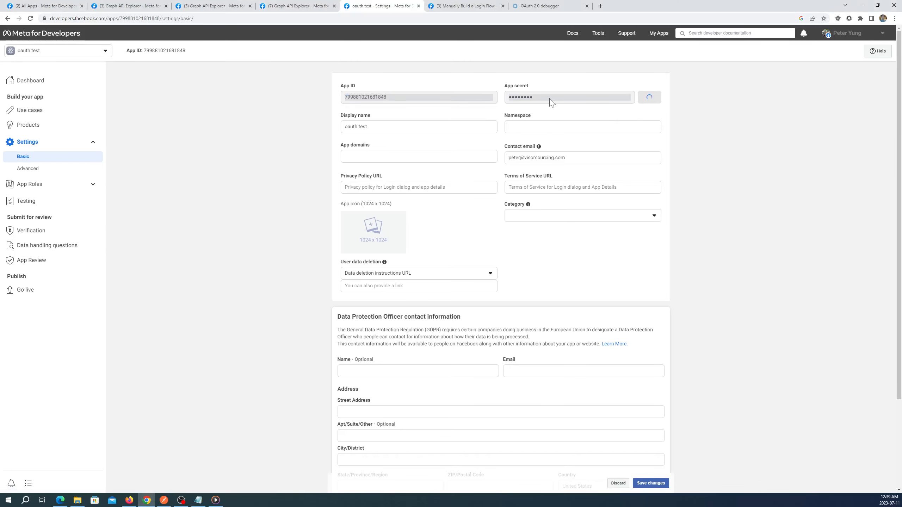
left_click_drag(601, 98, 496, 105)
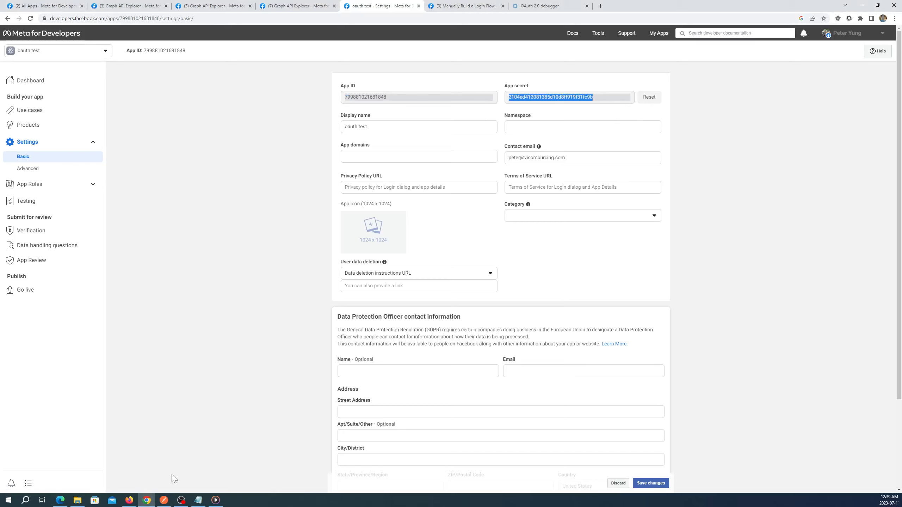
left_click(159, 501)
left_click(441, 276)
key("ctrl+v")
left_click(448, 292)
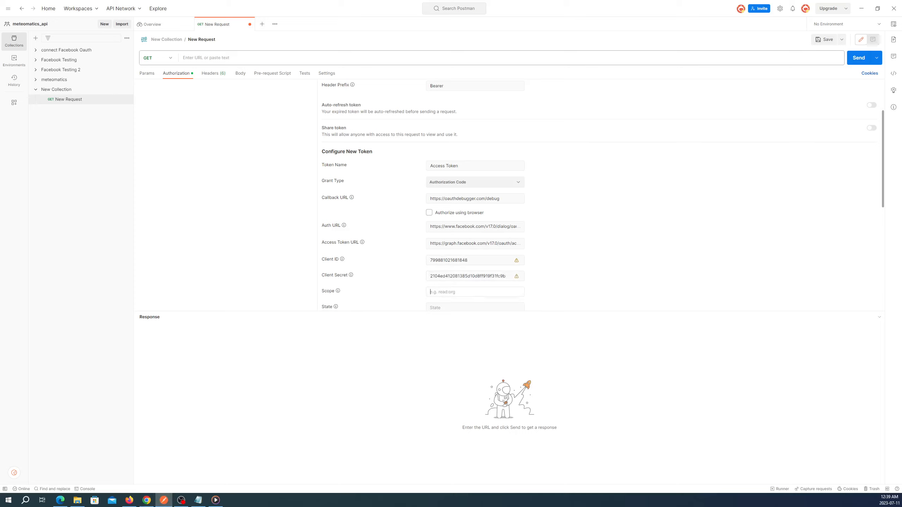
- Set Scope to email and request a new access token, bringing up Facebook login
type("email")
scroll(465, 295, "down", 4)
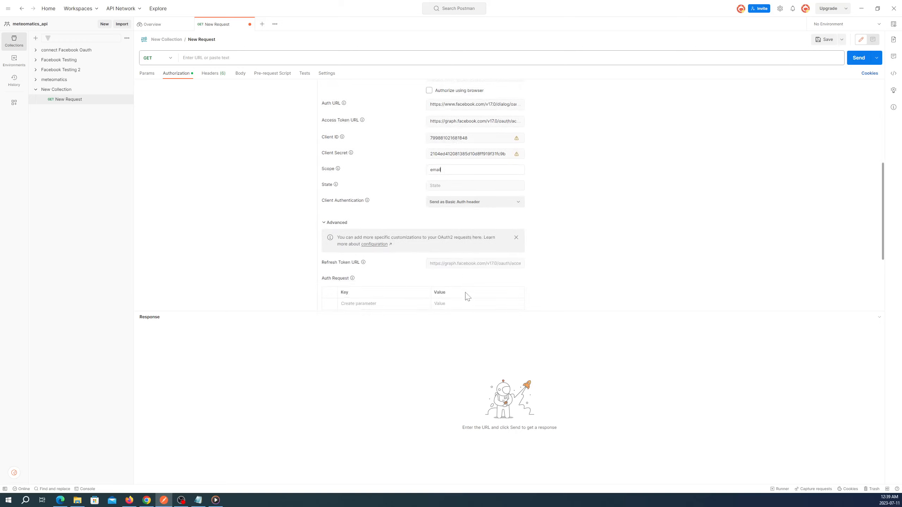
scroll(467, 295, "down", 3)
scroll(466, 294, "up", 4)
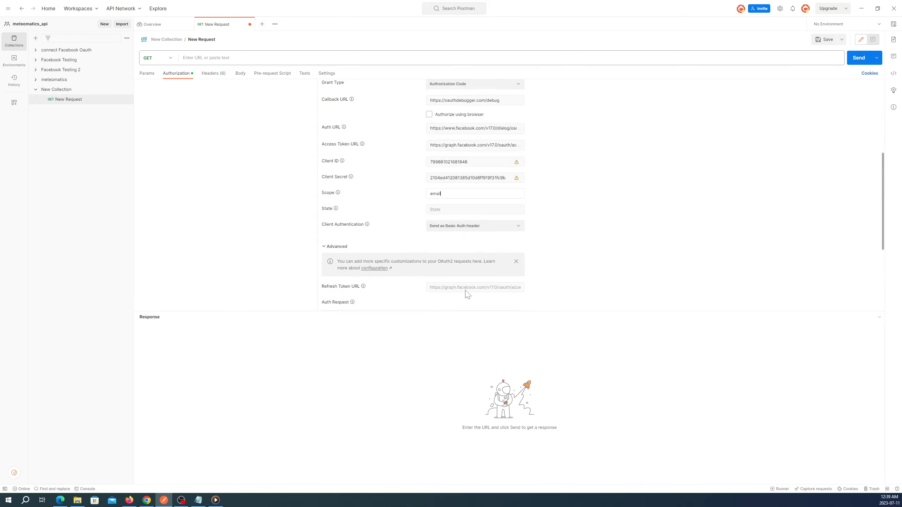
scroll(466, 294, "down", 2)
scroll(466, 295, "up", 1)
scroll(467, 292, "up", 5)
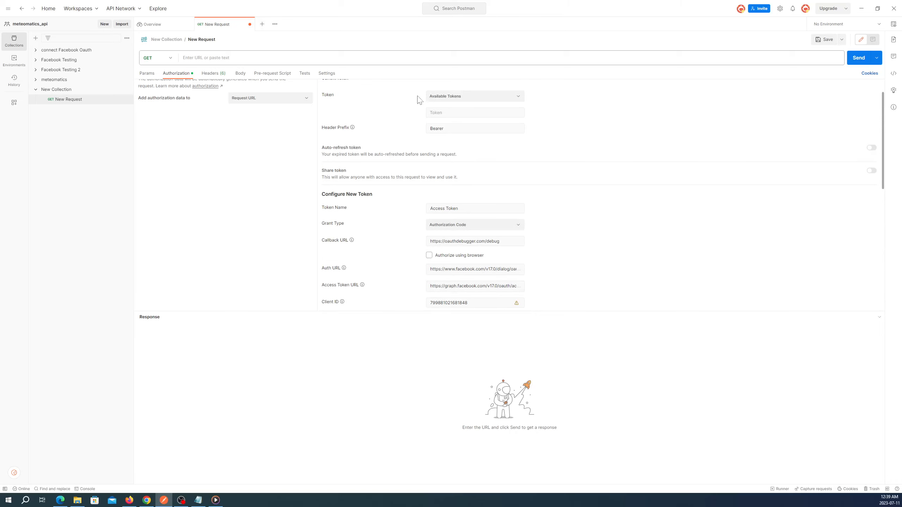
scroll(670, 243, "down", 8)
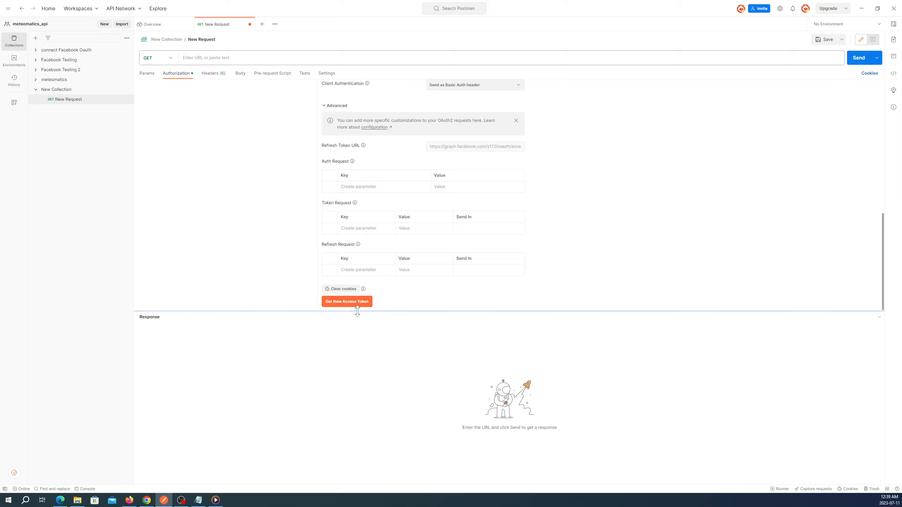
left_click(358, 305)
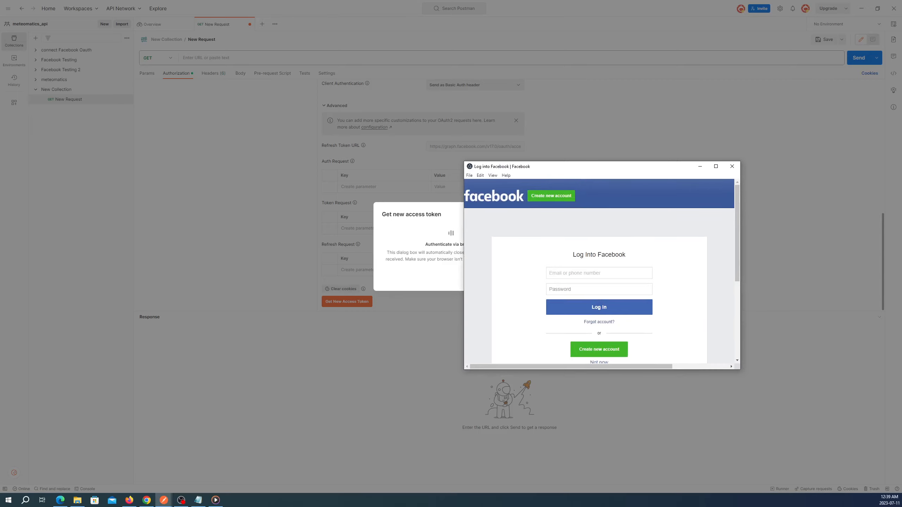
- Log into Facebook with the account e-mail and password, then proceed past Authentication complete
key("Tab")
type("*********")
left_click(612, 309)
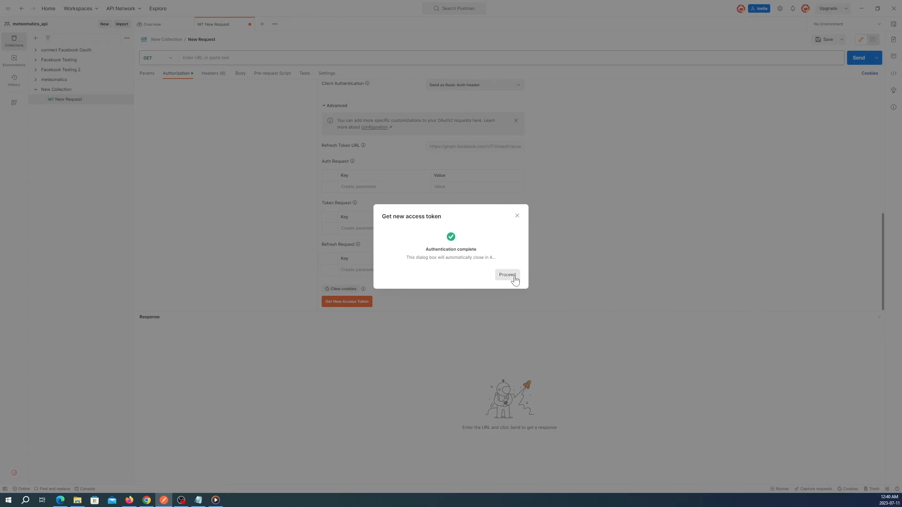
left_click(515, 276)
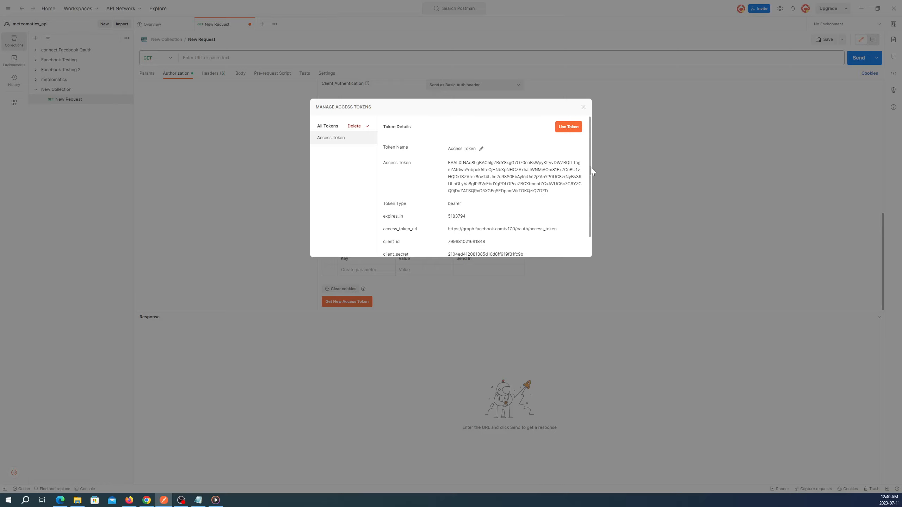
- Use the new Access Token as the request's current token with a Bearer prefix
scroll(590, 174, "down", 2)
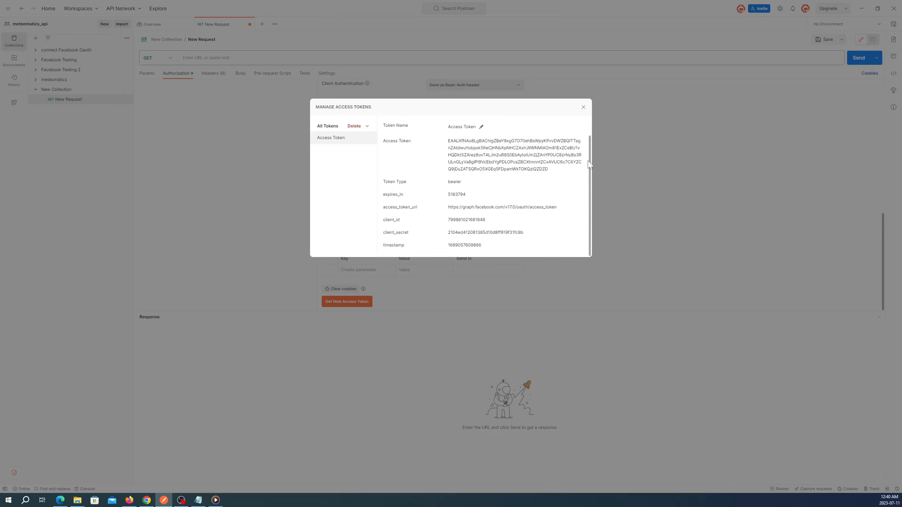
scroll(589, 164, "up", 2)
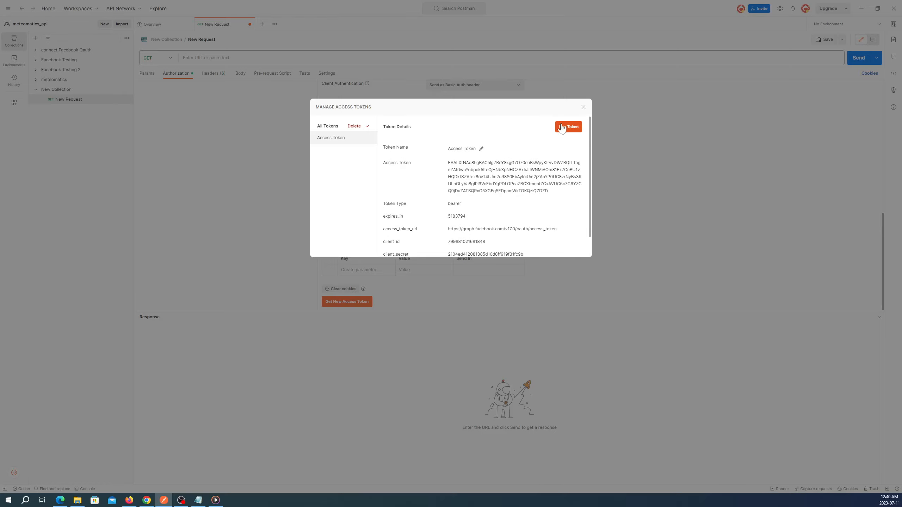
left_click(568, 127)
scroll(606, 179, "up", 10)
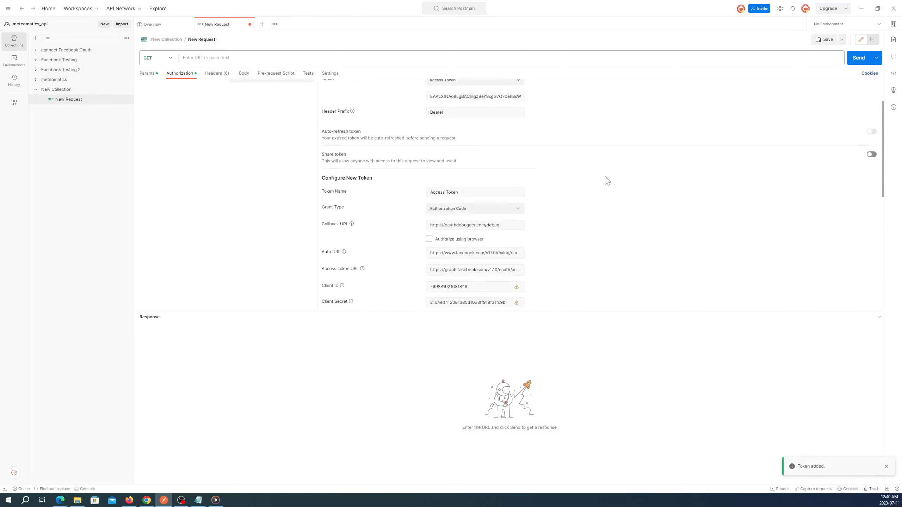
scroll(605, 181, "up", 2)
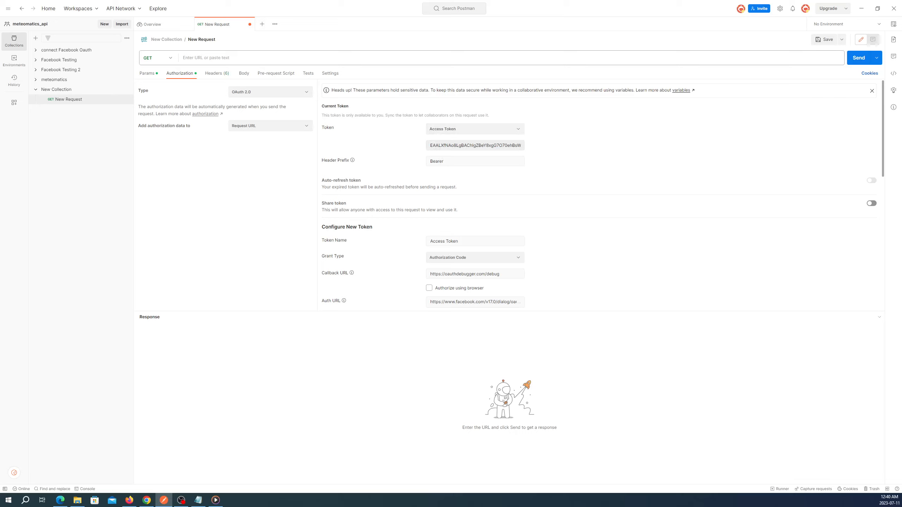
left_click(244, 74)
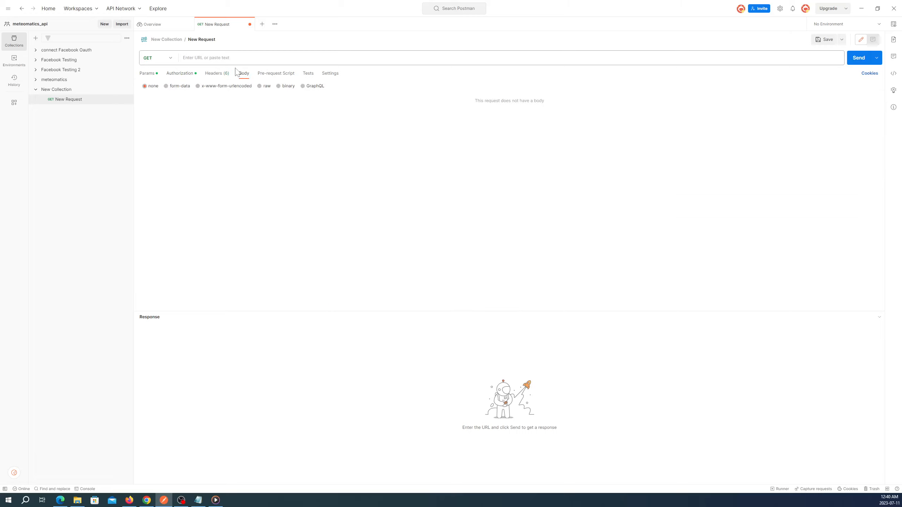
left_click(214, 57)
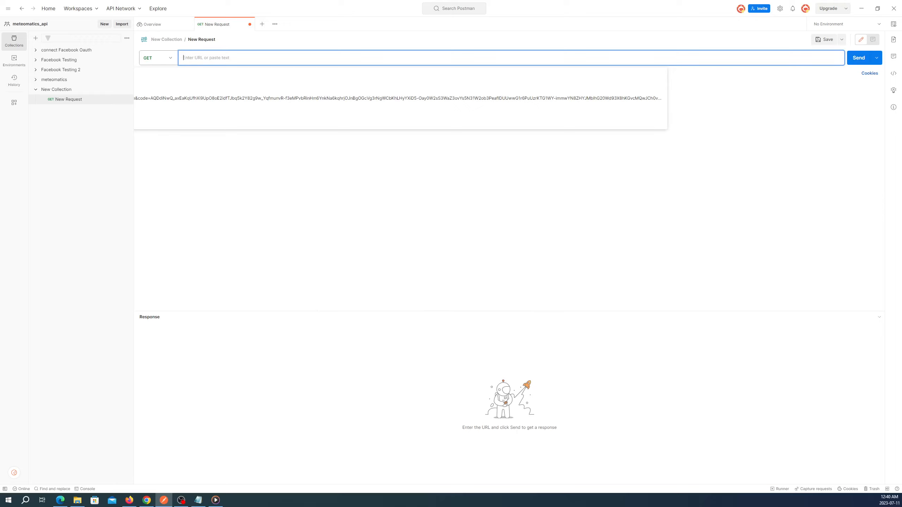
type("ht")
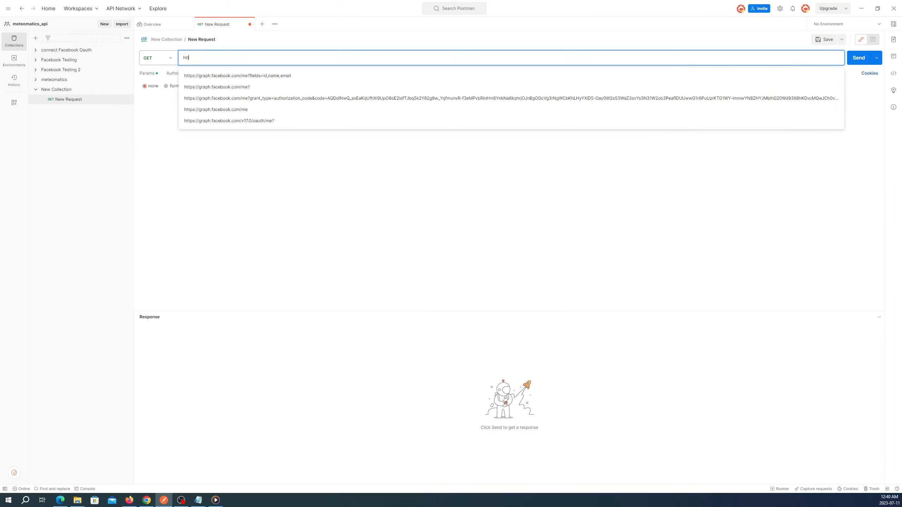
type("t")
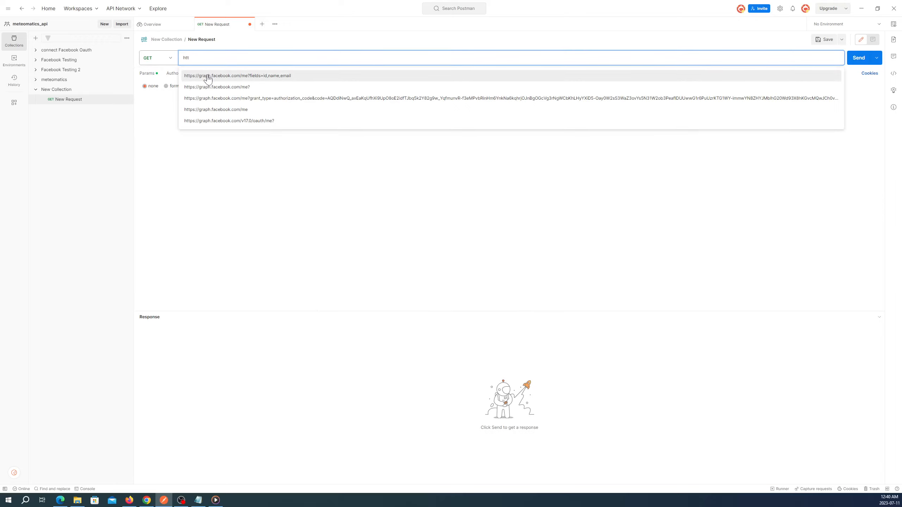
left_click(208, 76)
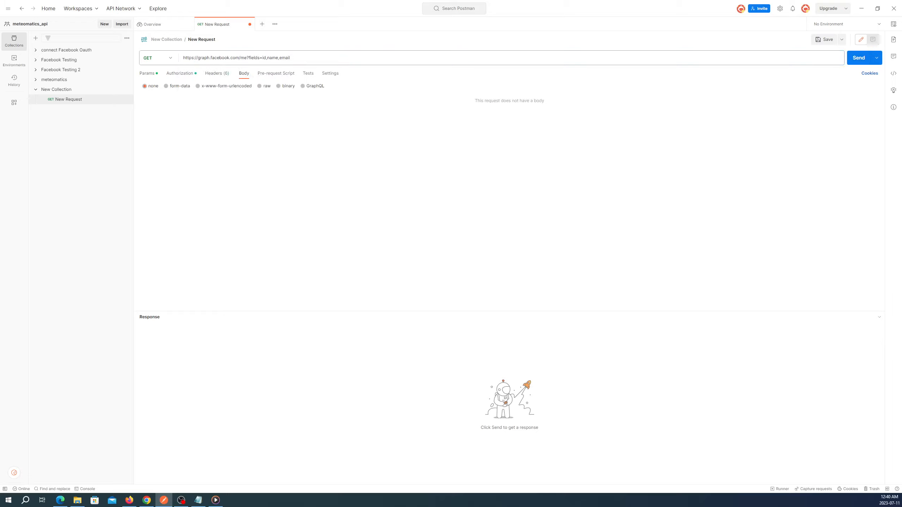